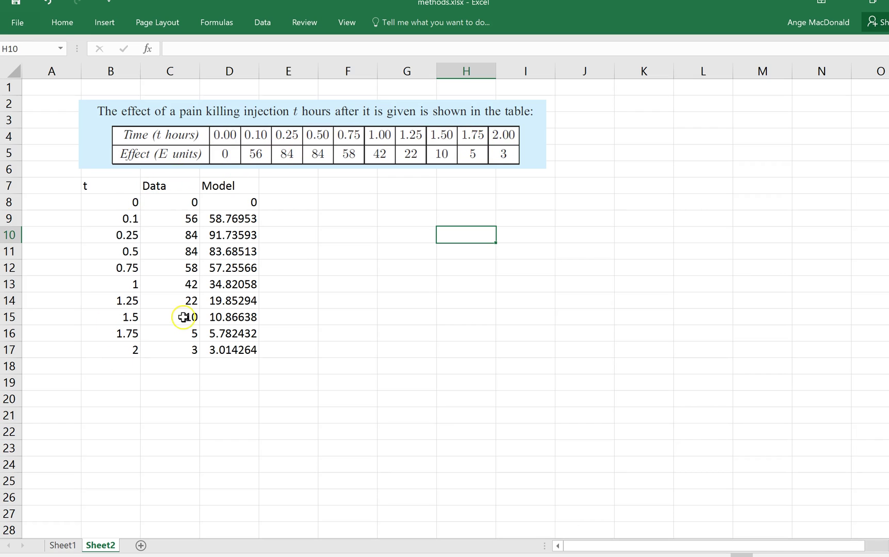
# Insert a scatter chart with smooth lines and markers from the t and Data columns (B7:C17) and place it beside the table
pyautogui.moveTo(108, 189); pyautogui.dragTo(173, 351)
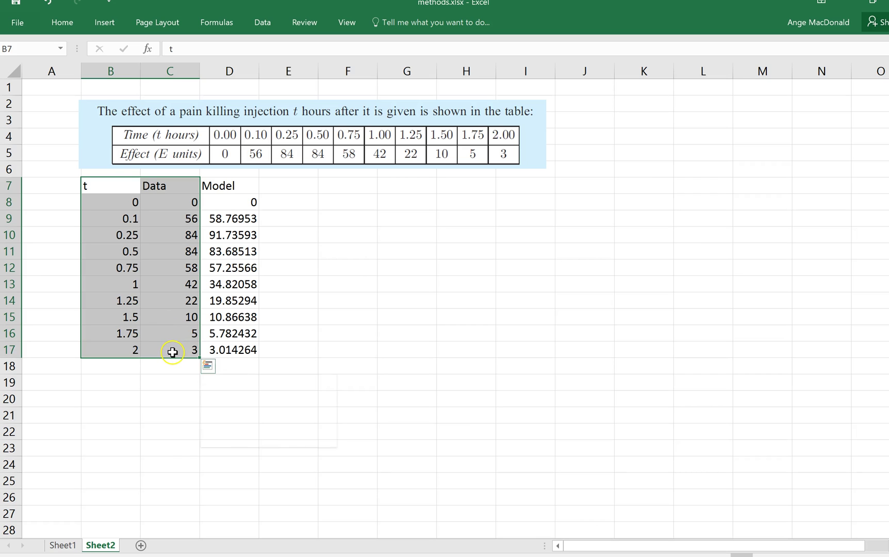
pyautogui.click(104, 22)
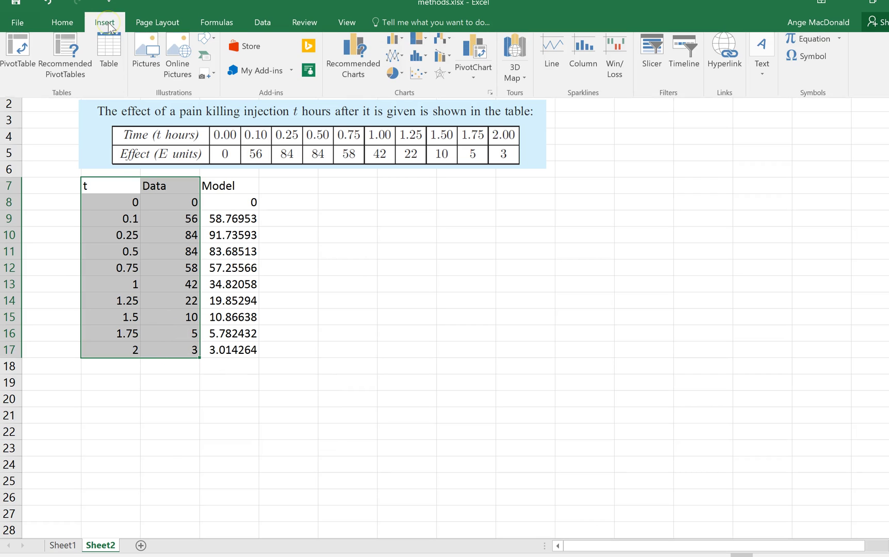
pyautogui.click(420, 79)
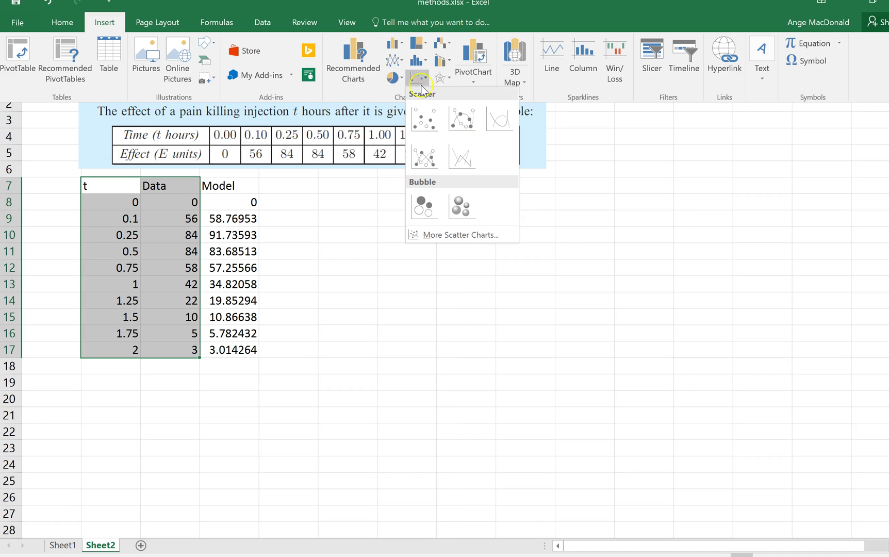
pyautogui.click(461, 125)
pyautogui.moveTo(540, 220); pyautogui.dragTo(615, 205)
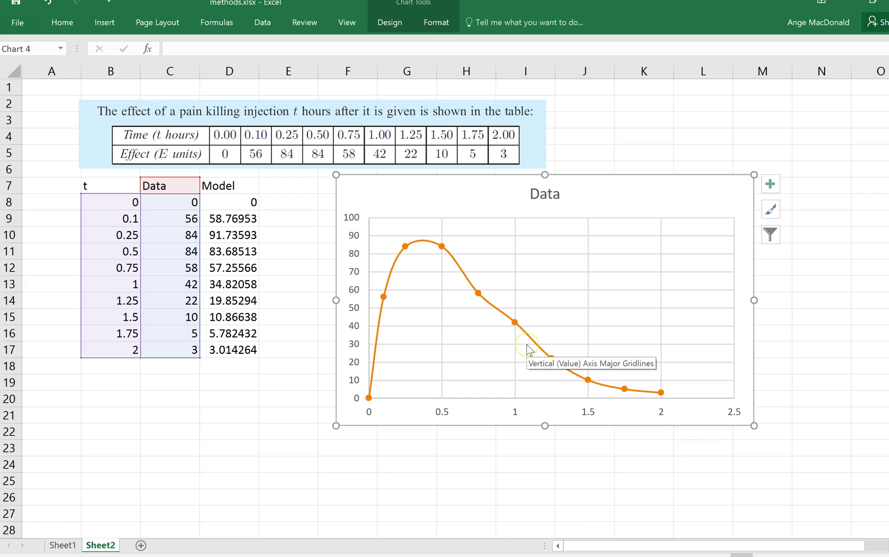
# Try a linear and a logarithmic trendline on the Data series of the chart
pyautogui.rightClick(478, 297)
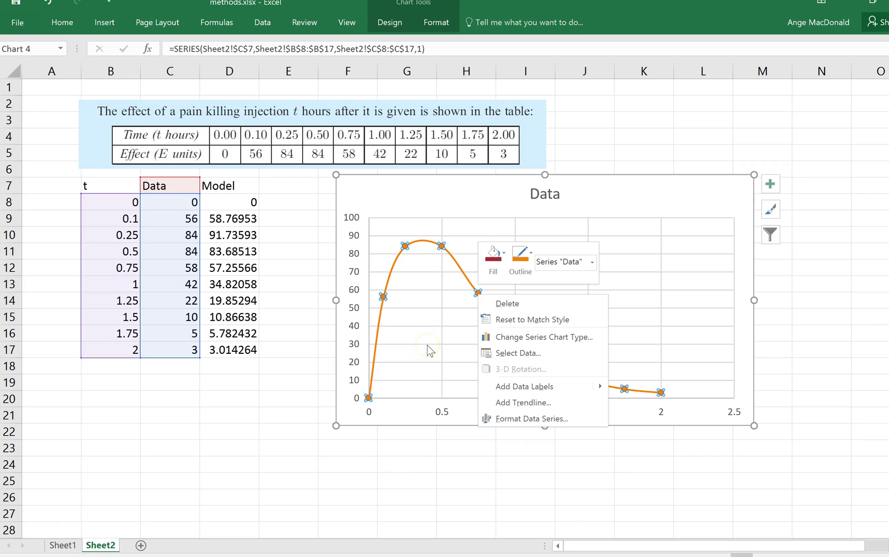
pyautogui.click(499, 402)
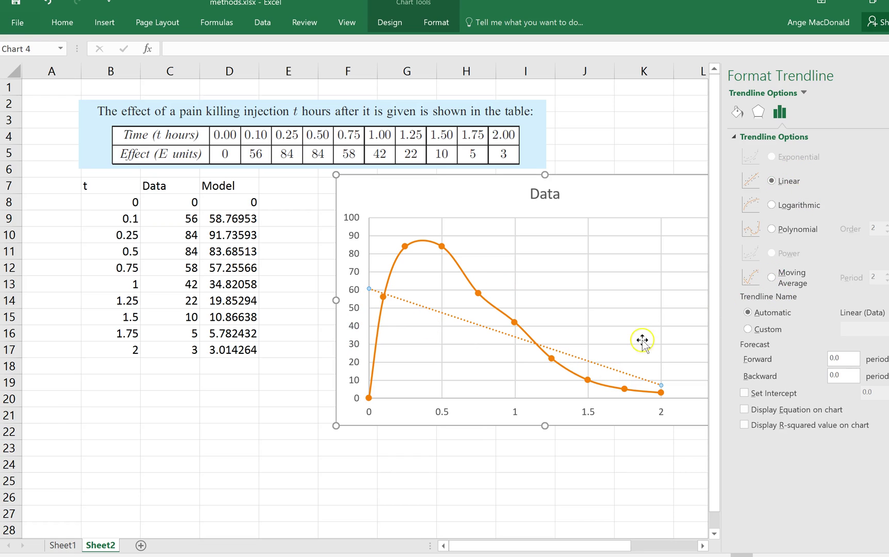
pyautogui.click(771, 205)
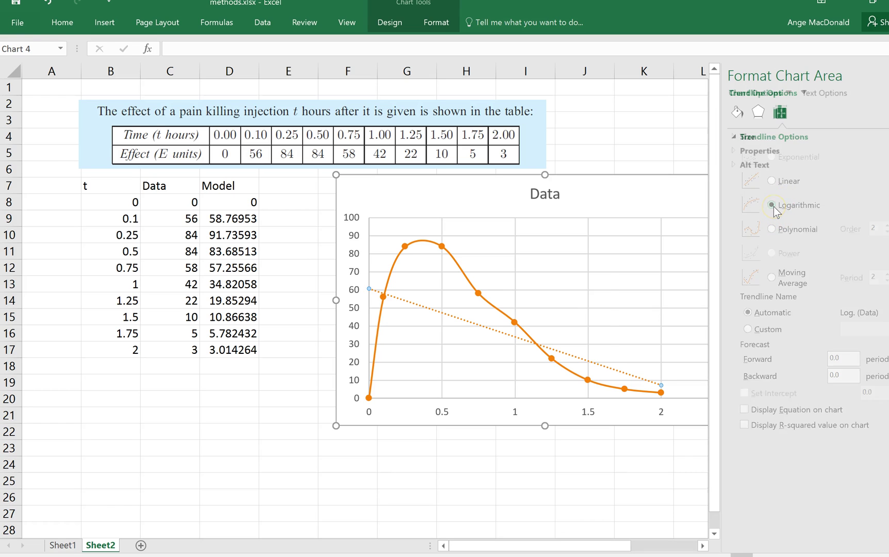
pyautogui.click(457, 328)
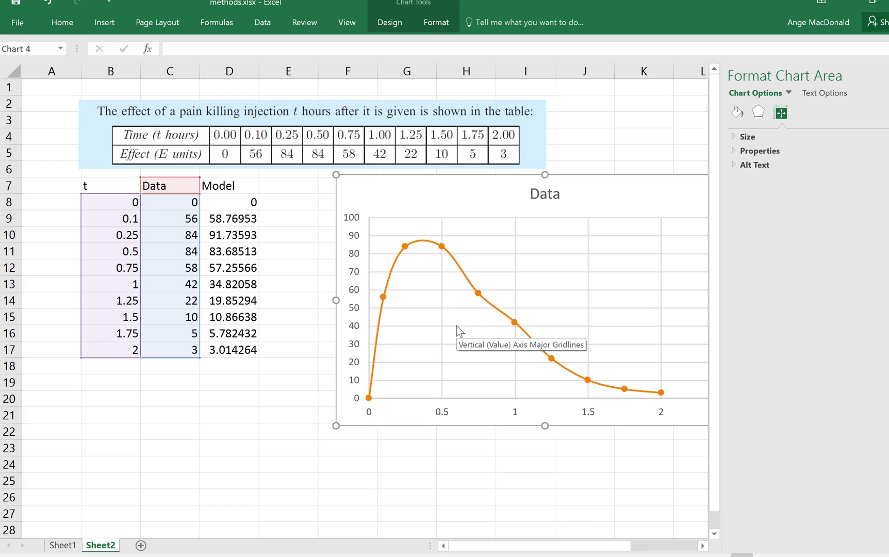
pyautogui.click(233, 435)
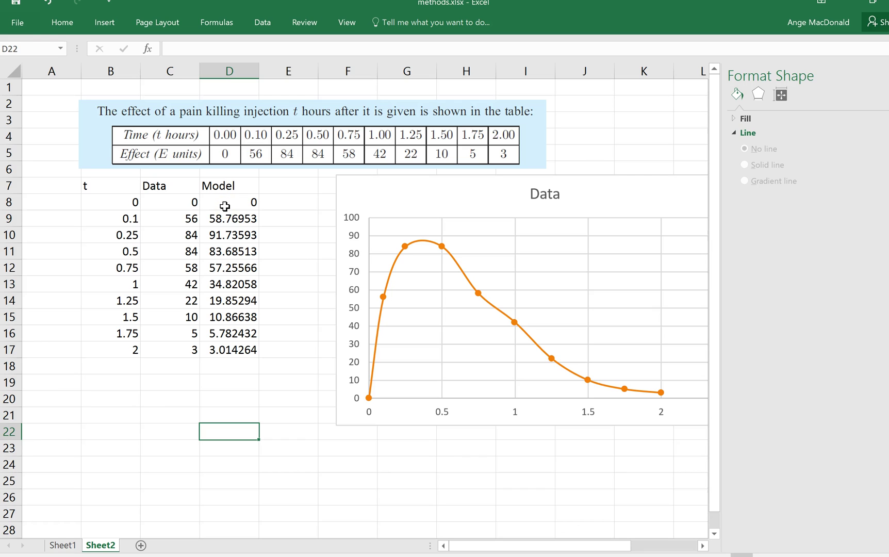
# Clear the existing values from the Model column, D8:D17
pyautogui.moveTo(225, 206); pyautogui.dragTo(231, 344)
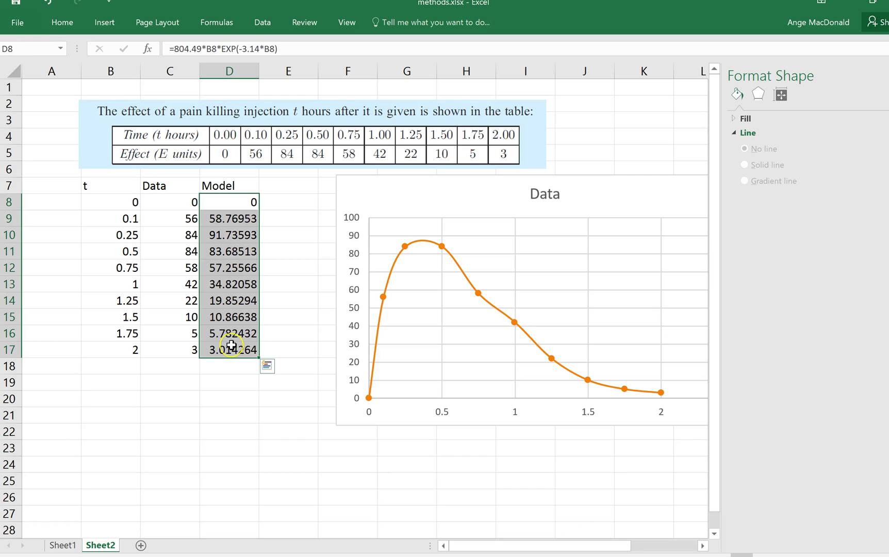
pyautogui.press('F2')
pyautogui.press('Escape')
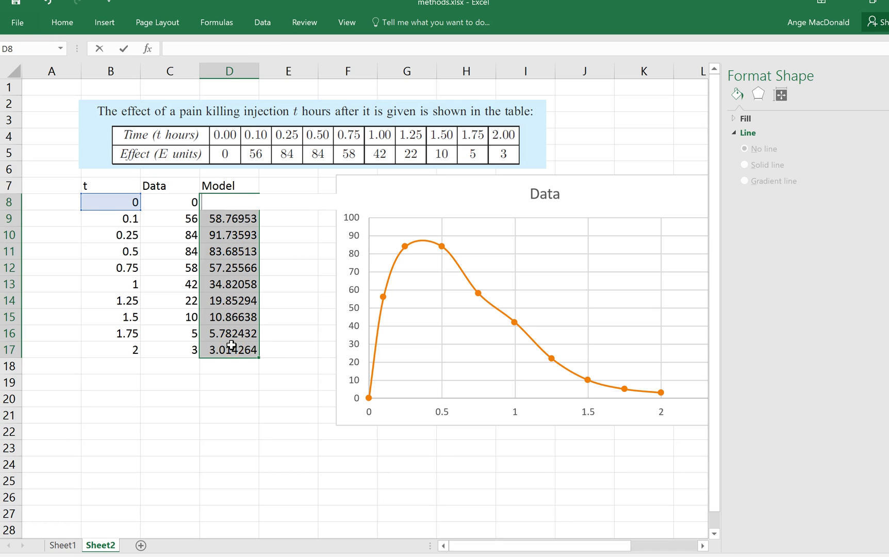
pyautogui.click(245, 218)
pyautogui.moveTo(245, 219); pyautogui.dragTo(230, 341)
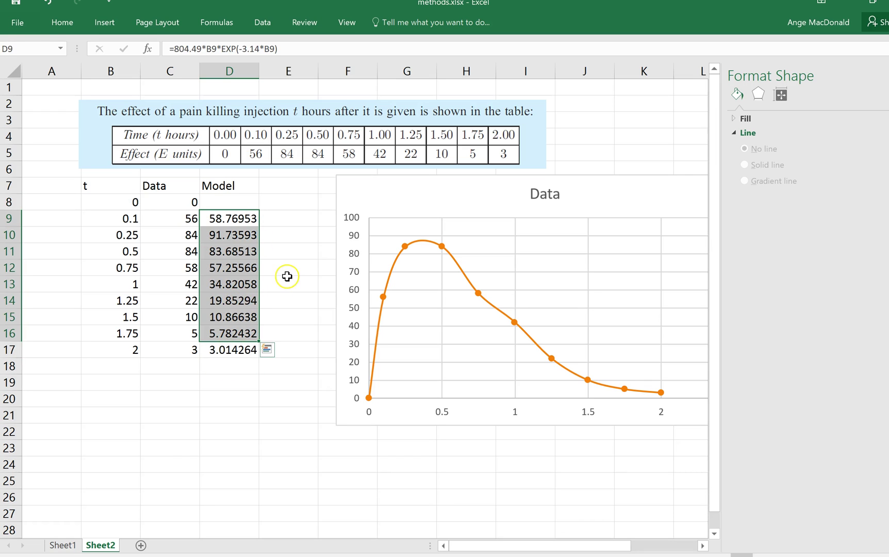
pyautogui.hotkey('ctrl', 'z')
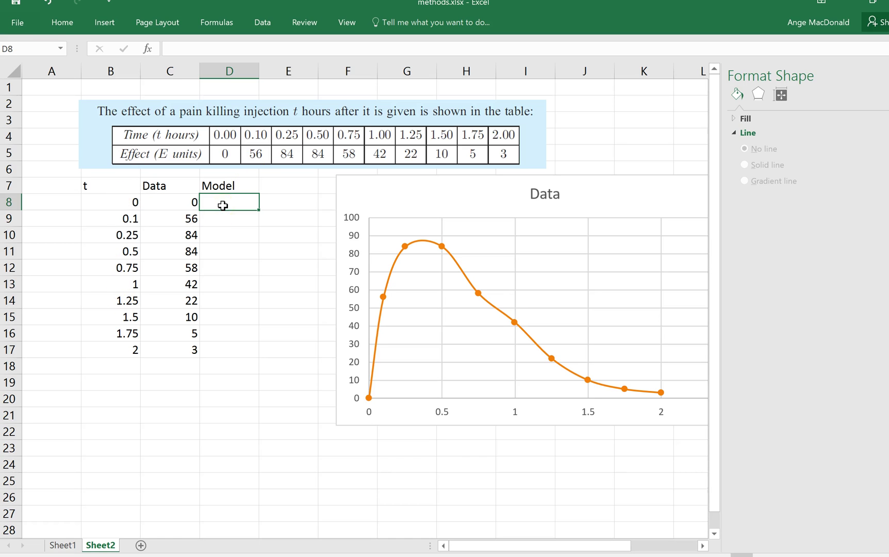
# Enter the formula =C8/B8 in D8 and fill it down the Model column to D17
pyautogui.write('=')
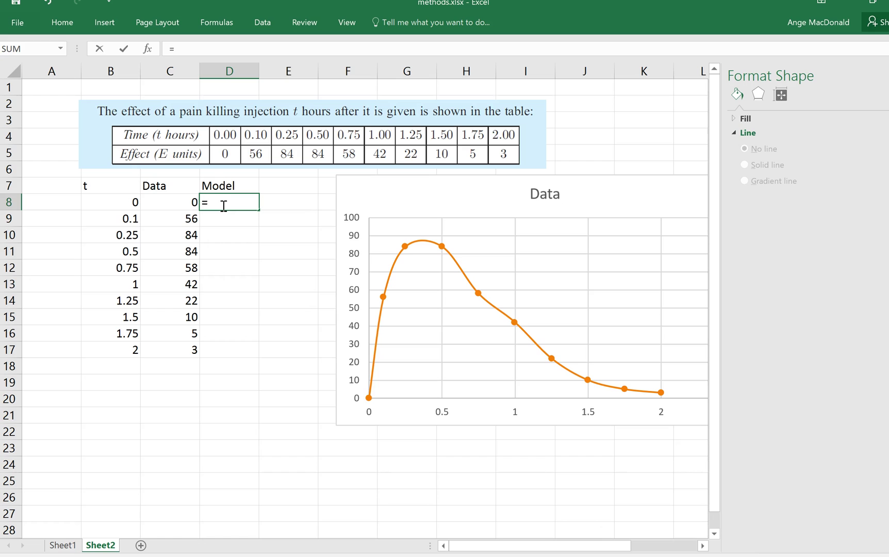
pyautogui.click(187, 203)
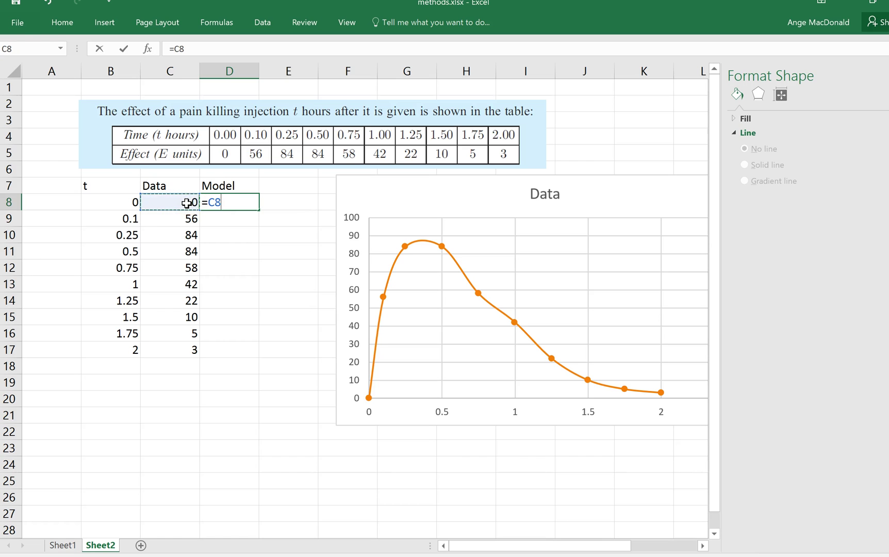
pyautogui.write('/')
pyautogui.click(125, 201)
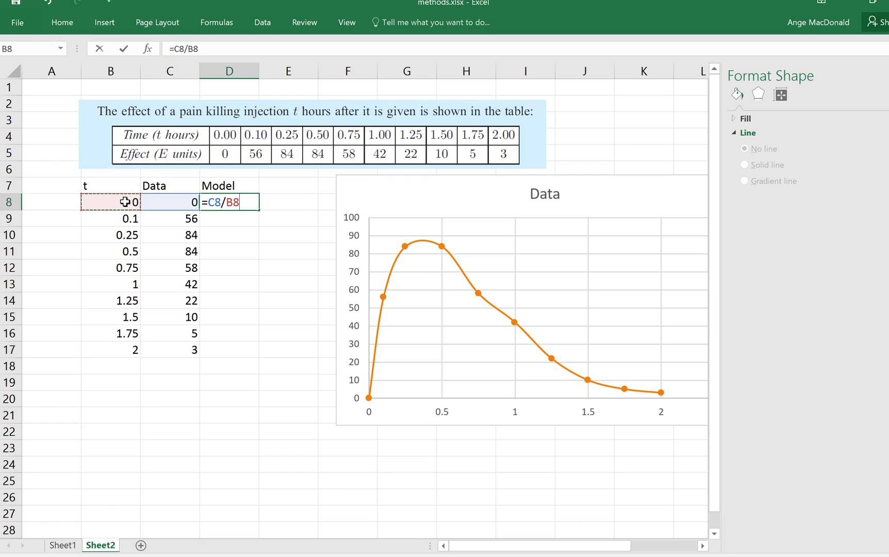
pyautogui.press('Return')
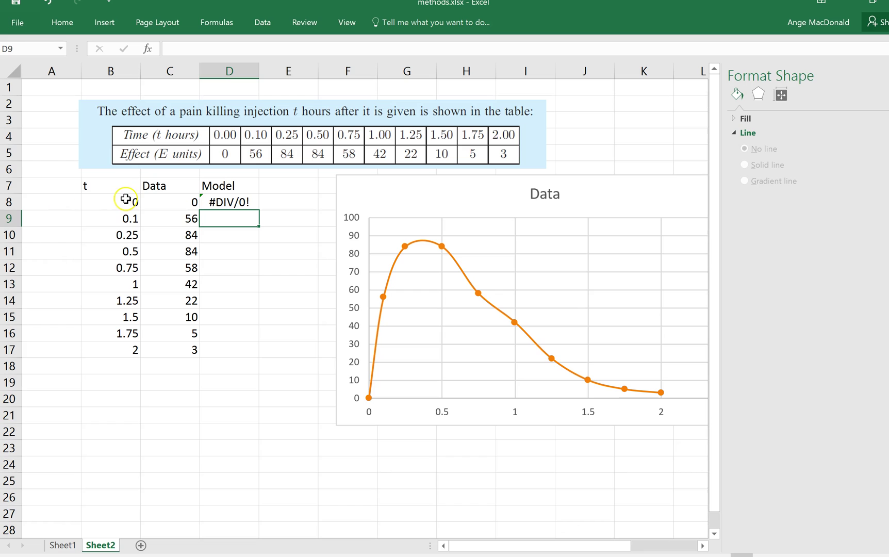
pyautogui.click(227, 202)
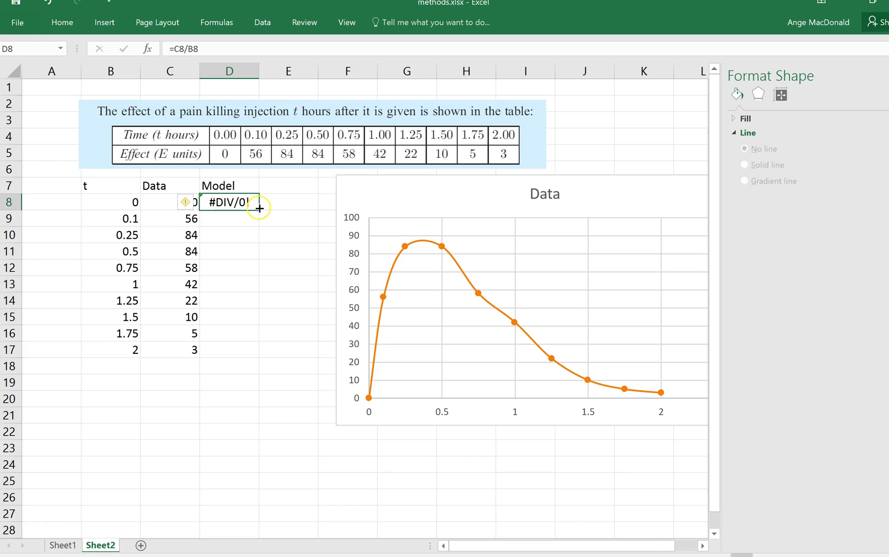
pyautogui.moveTo(258, 211); pyautogui.dragTo(255, 360)
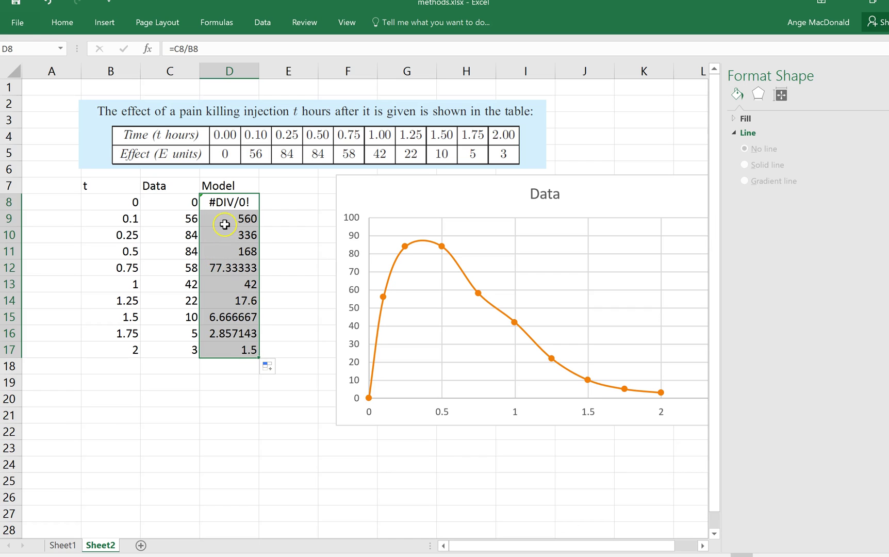
# Clear the division formula from D8, the Model cell for t = 0
pyautogui.click(219, 201)
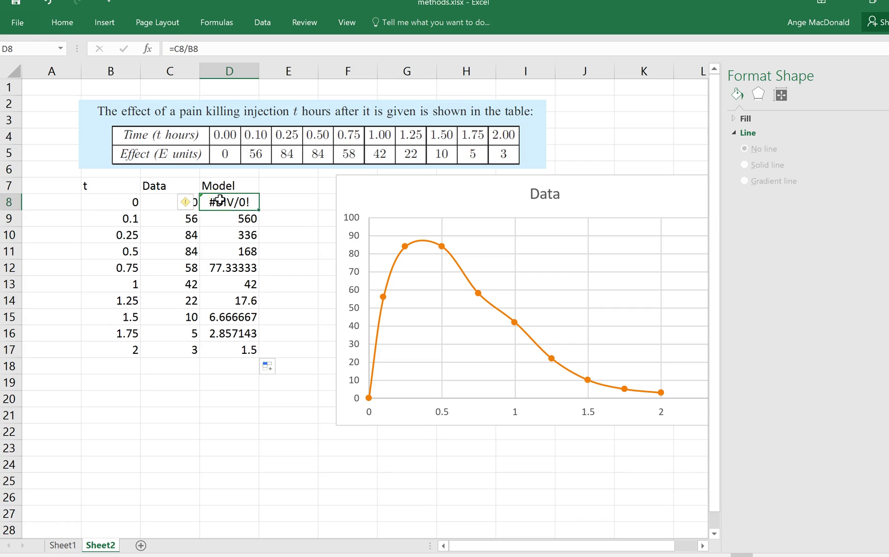
pyautogui.click(239, 218)
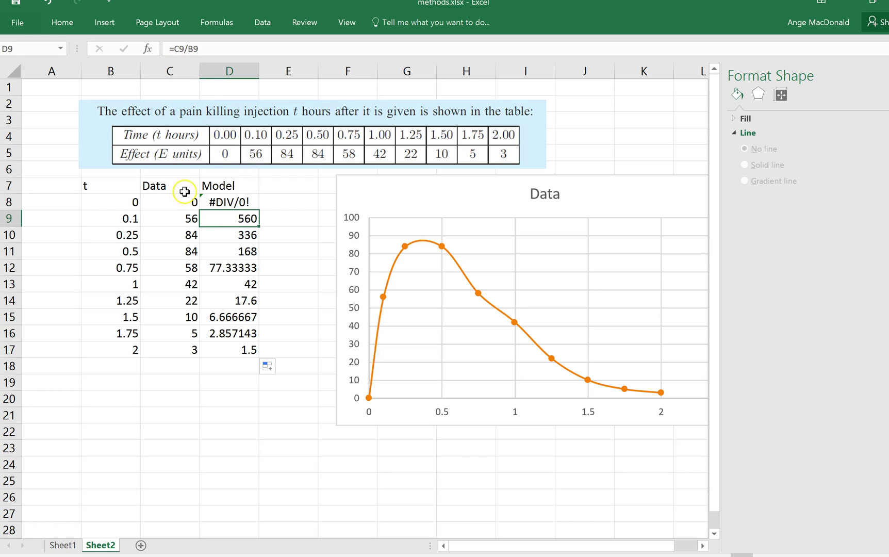
pyautogui.click(222, 203)
pyautogui.press('Delete')
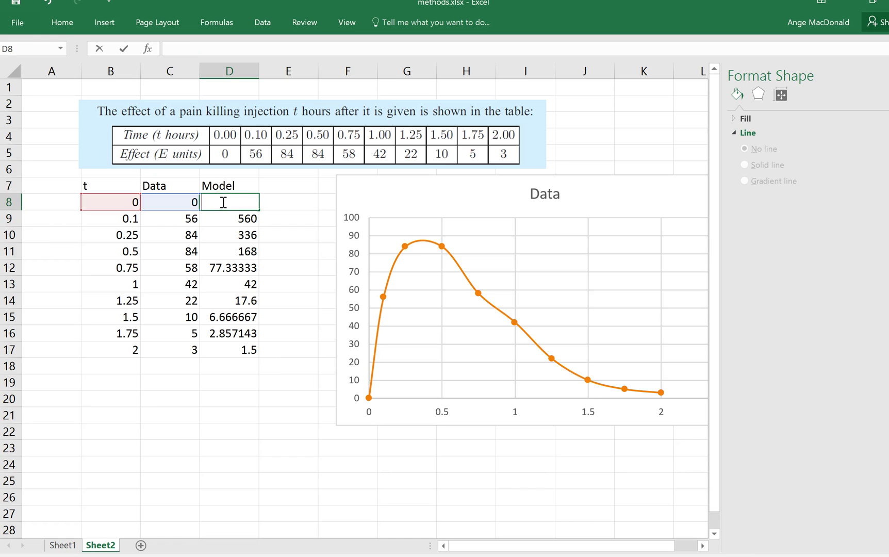
pyautogui.click(293, 412)
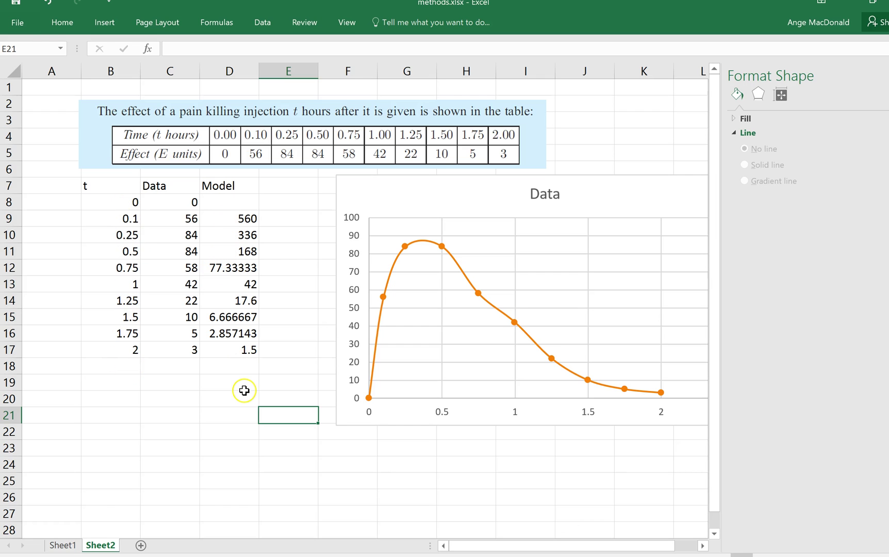
# Insert a scatter chart with smooth lines and markers from B9:B17 and D9:D17, and place it over the first chart
pyautogui.moveTo(118, 222); pyautogui.dragTo(106, 348)
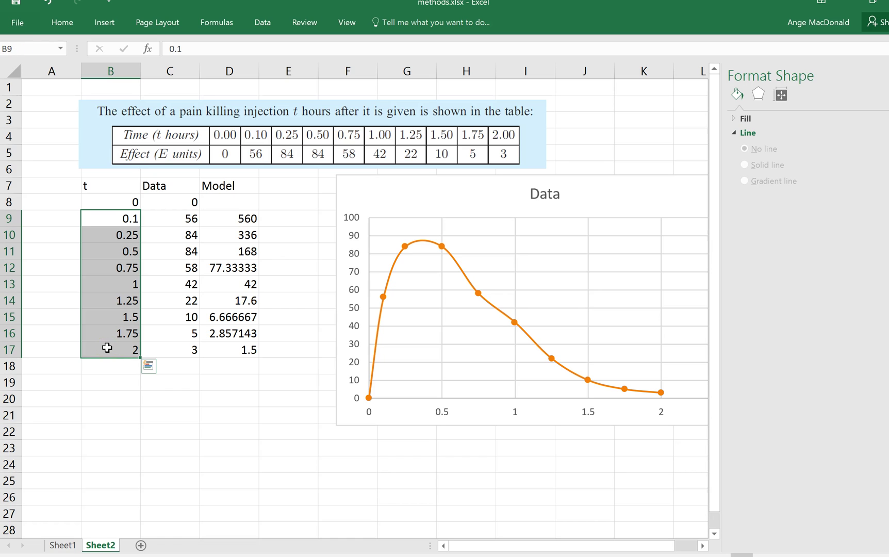
pyautogui.keyDown('ctrl'); pyautogui.moveTo(229, 219); pyautogui.dragTo(233, 348); pyautogui.keyUp('ctrl')
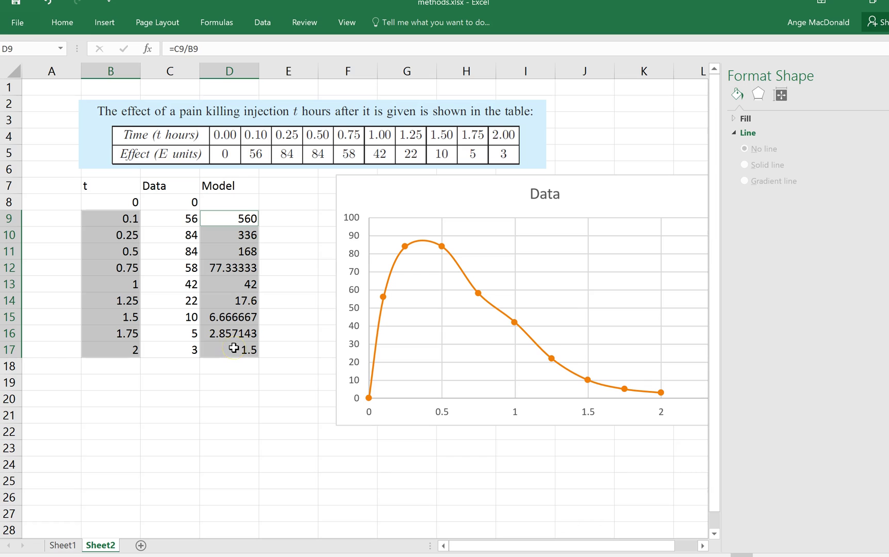
pyautogui.click(102, 24)
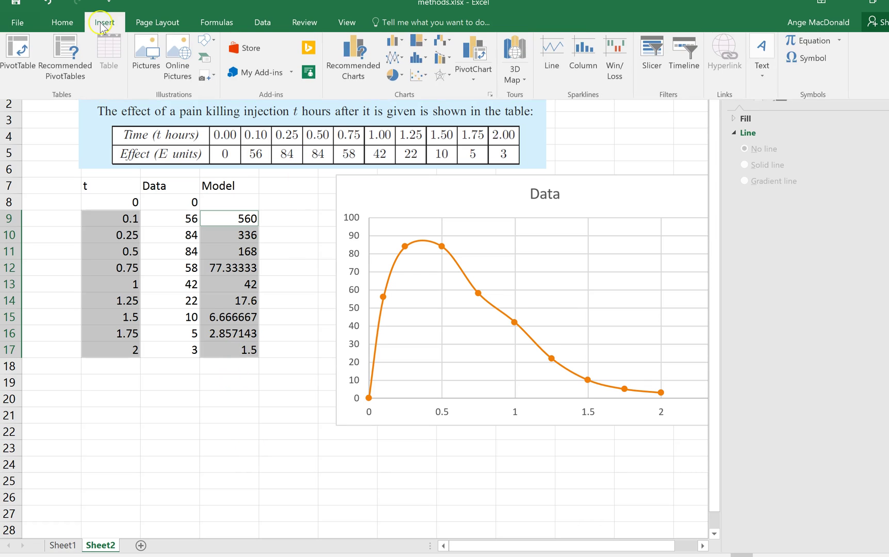
pyautogui.click(422, 78)
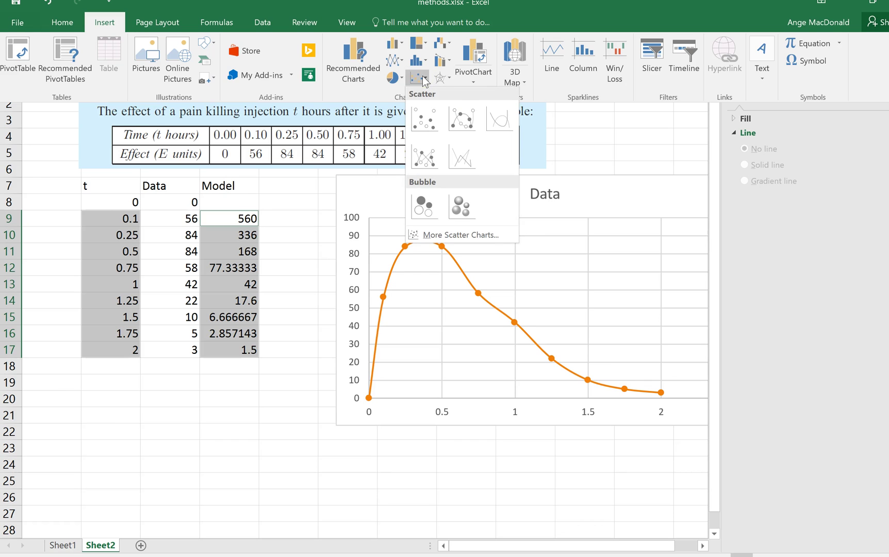
pyautogui.click(461, 124)
pyautogui.click(397, 320)
pyautogui.moveTo(321, 220); pyautogui.dragTo(464, 201)
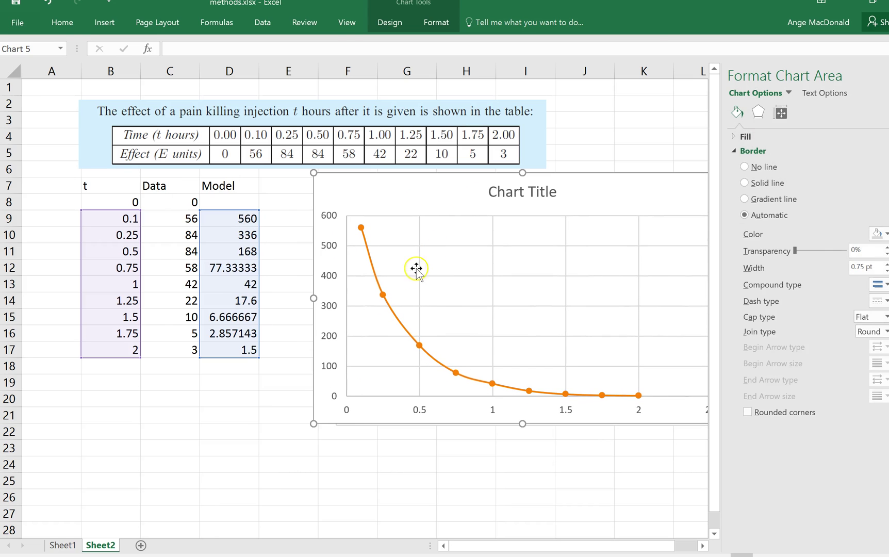
# Add an exponential trendline with its equation displayed to the new chart, moving the equation label clear of the curve
pyautogui.rightClick(384, 297)
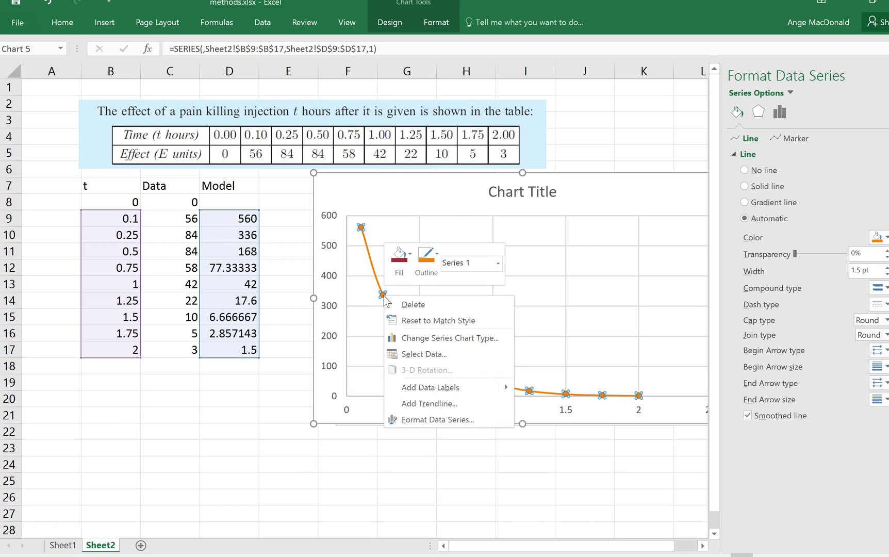
pyautogui.click(404, 405)
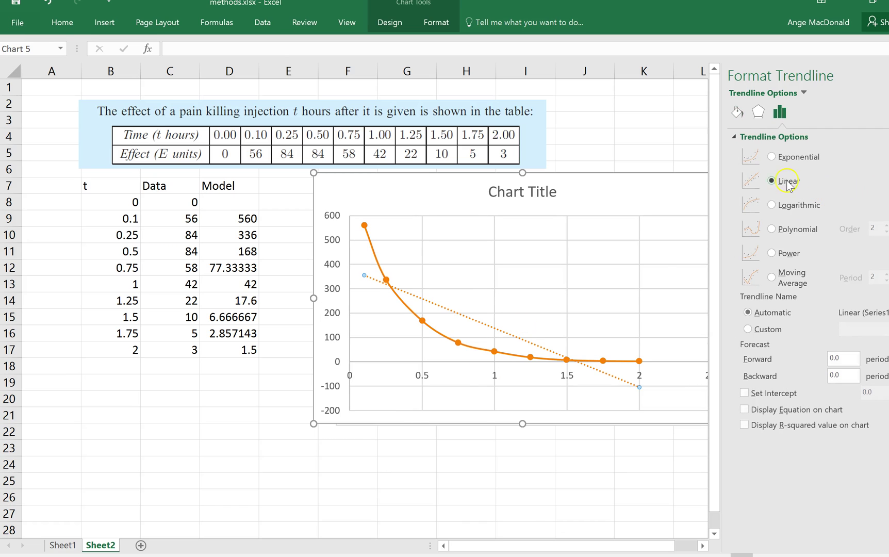
pyautogui.click(776, 160)
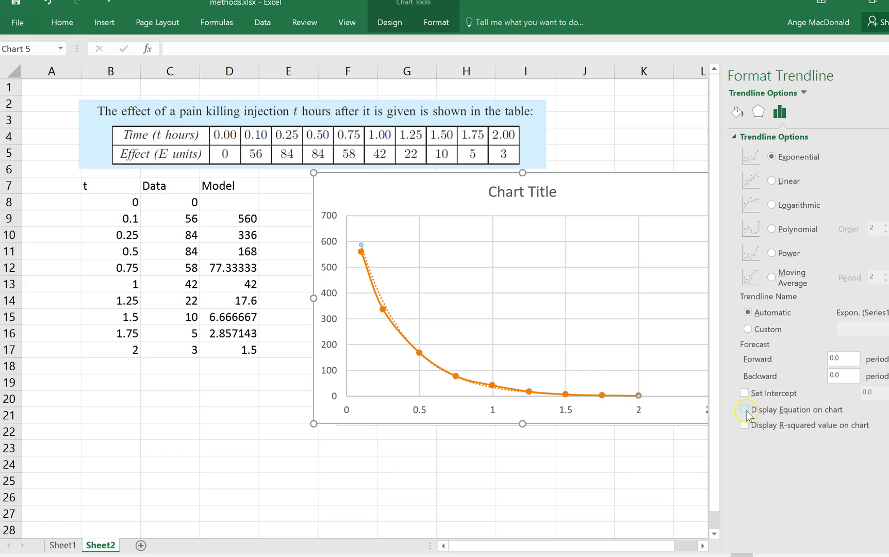
pyautogui.click(626, 390)
pyautogui.moveTo(600, 388); pyautogui.dragTo(597, 303)
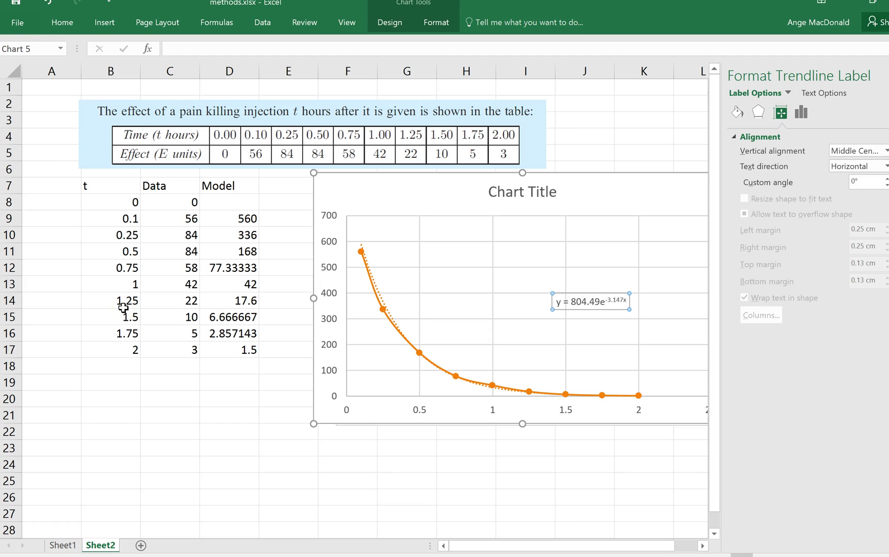
pyautogui.moveTo(397, 198); pyautogui.dragTo(418, 195)
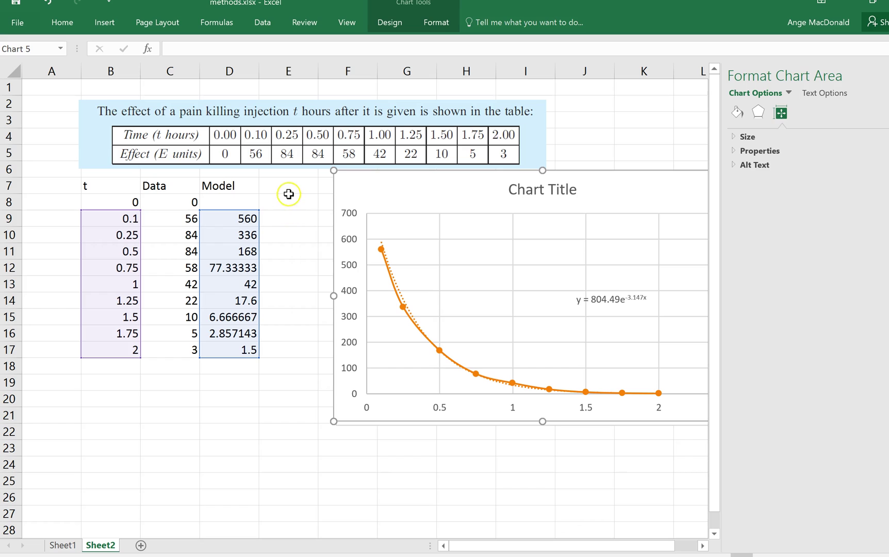
# Write the model equation y=t804.49*e^-3.14t as text in B20, below the data table
pyautogui.click(119, 401)
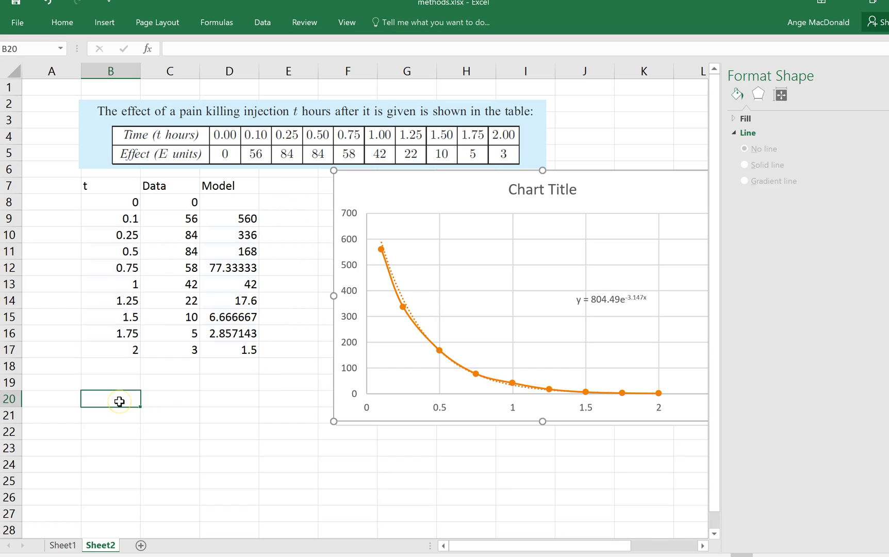
pyautogui.write('y=804.49')
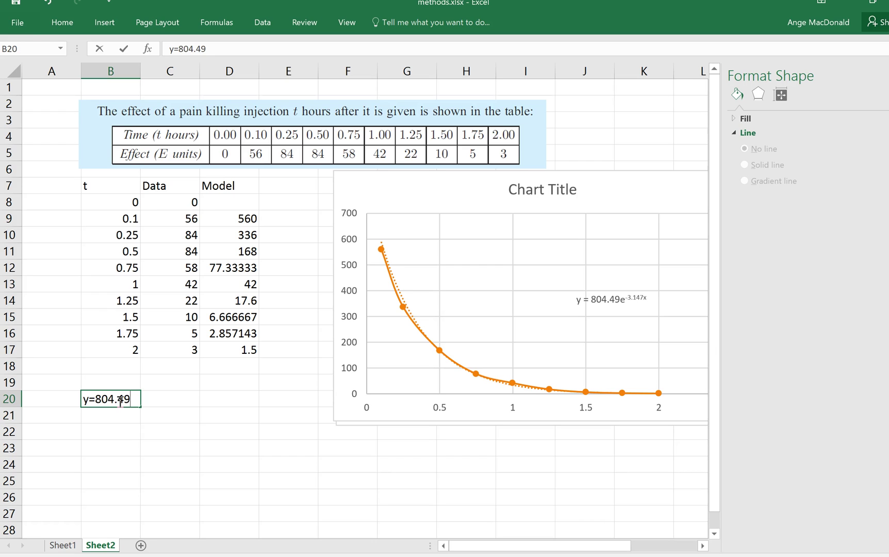
pyautogui.write('*e')
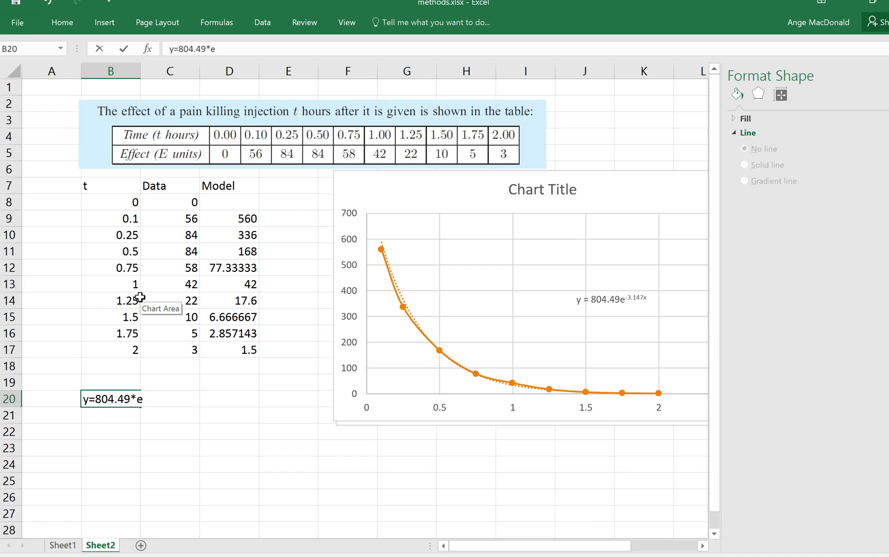
pyautogui.write('^-3.14t')
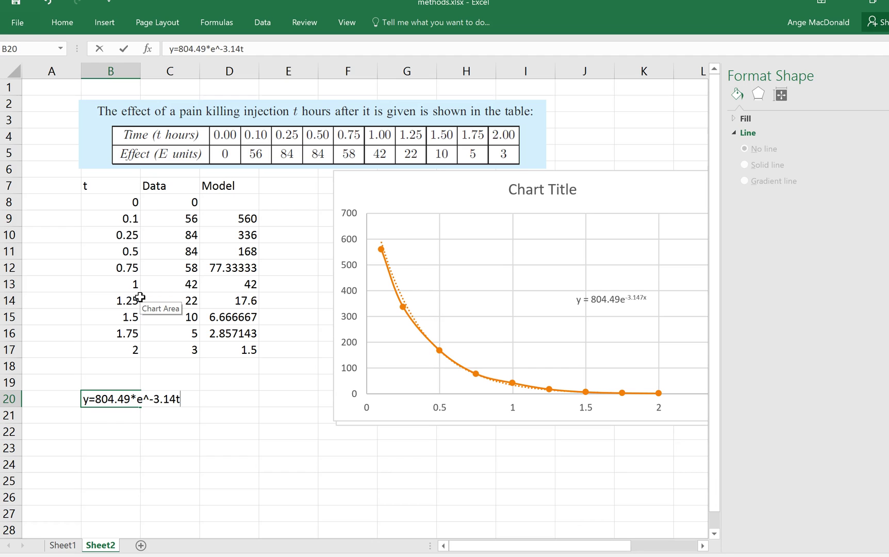
pyautogui.click(95, 398)
pyautogui.write('t')
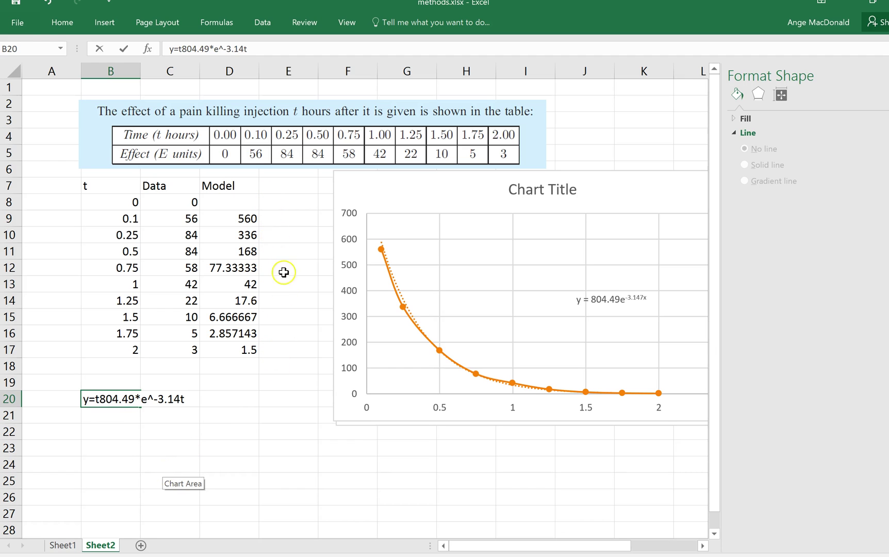
pyautogui.click(278, 452)
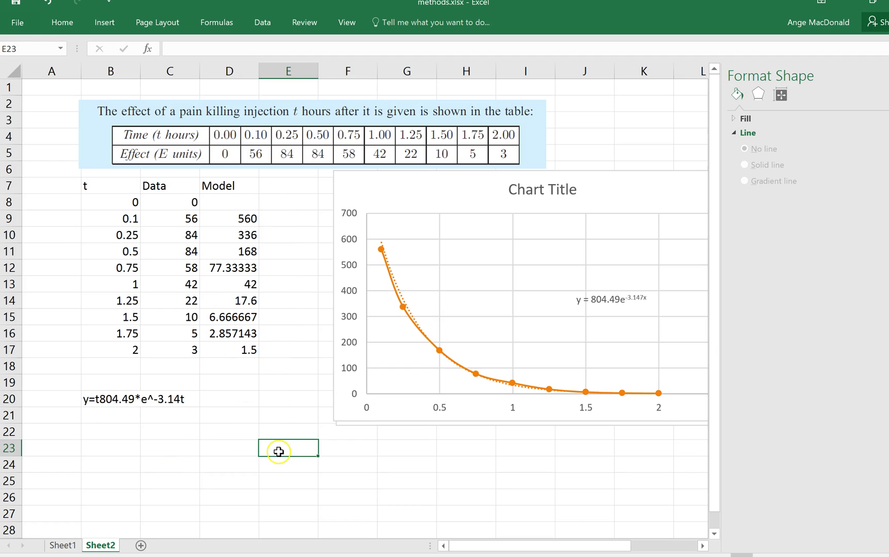
# Enter the formula =804.49*B9*EXP(-3.14) in E9, accepting the correction that closes the bracket
pyautogui.click(281, 217)
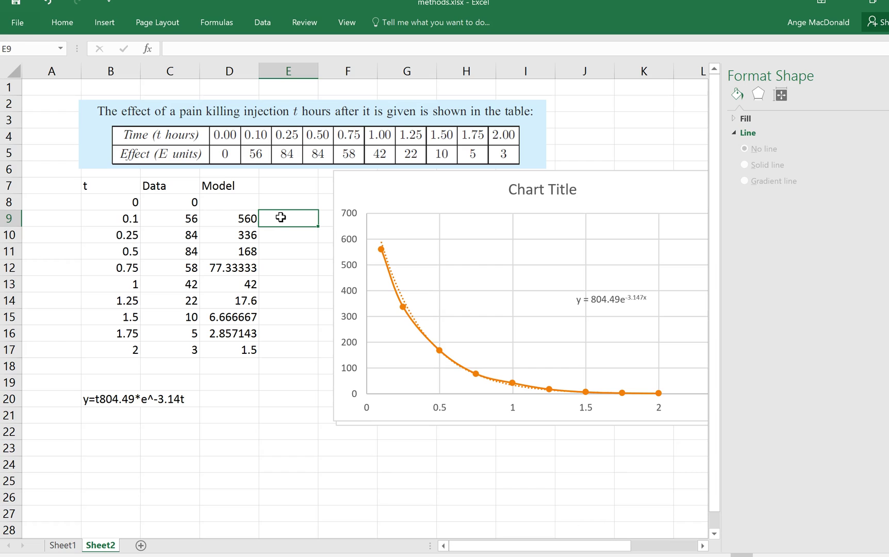
pyautogui.write('=80')
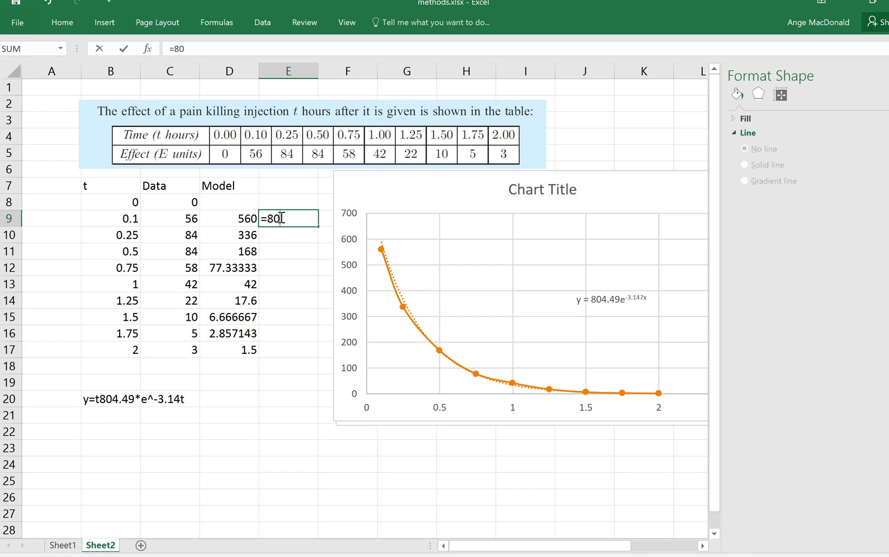
pyautogui.write('4.49*')
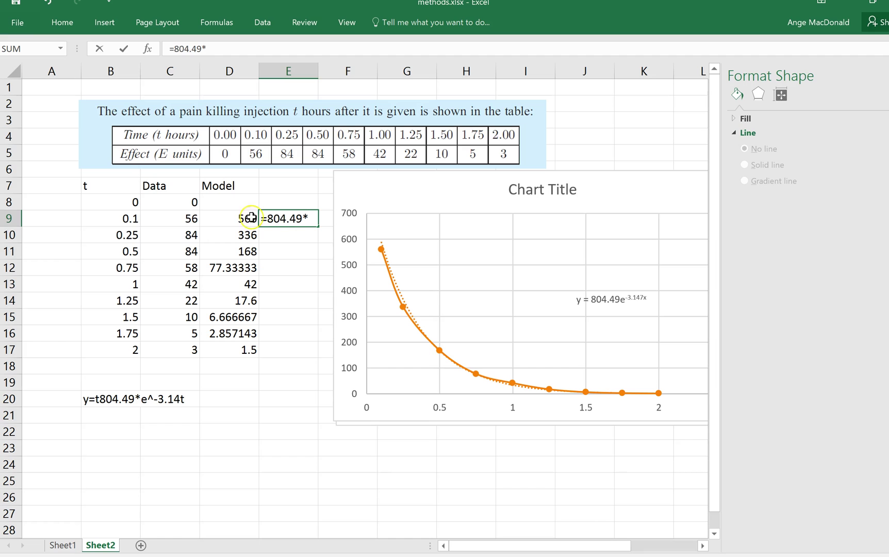
pyautogui.click(130, 219)
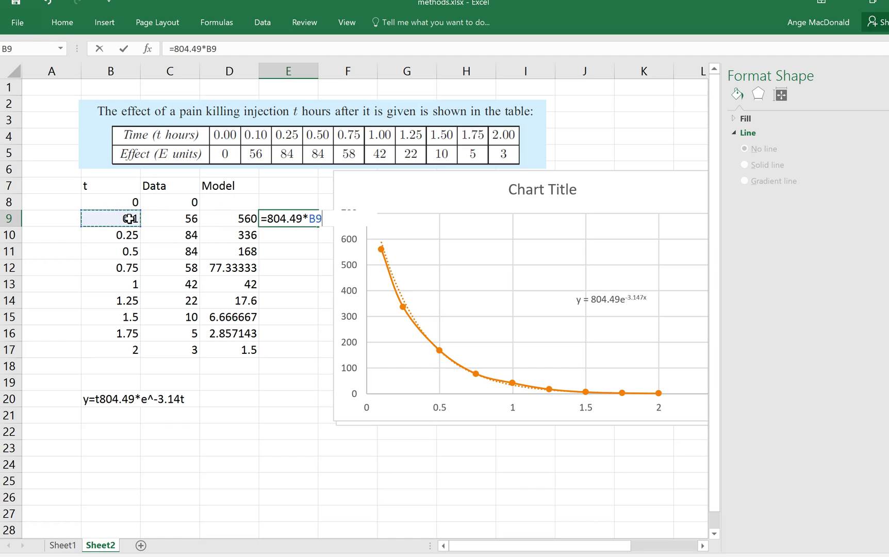
pyautogui.write('*exp')
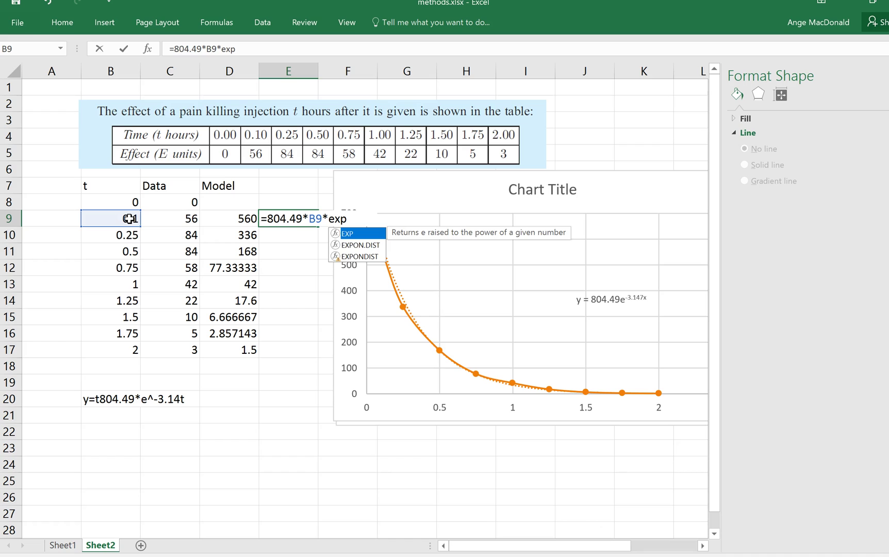
pyautogui.write('(')
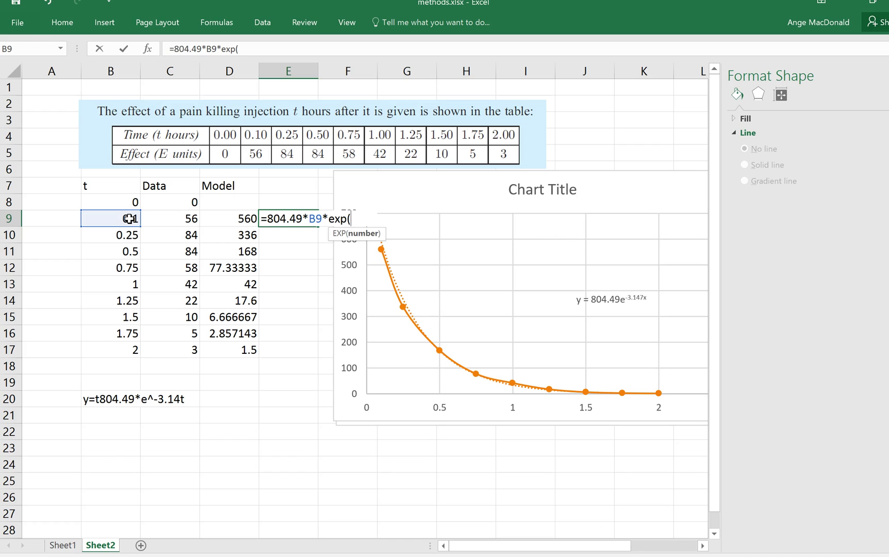
pyautogui.write('-3.14')
pyautogui.click(91, 219)
pyautogui.click(466, 341)
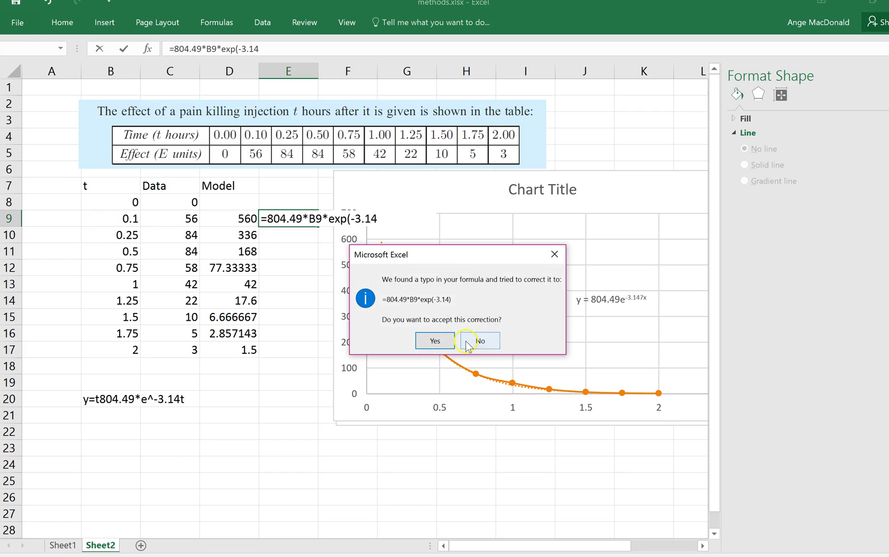
pyautogui.click(433, 341)
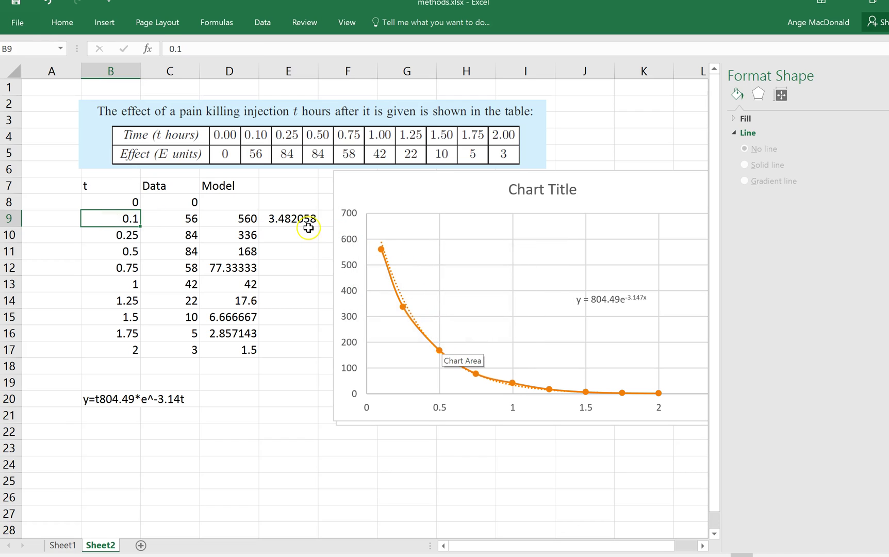
# Correct the E9 formula to =804.49*B9*EXP(-3.14*B9) and fill it down to E17
pyautogui.press('Right')
pyautogui.press('Right')
pyautogui.press('Right')
pyautogui.press('F2')
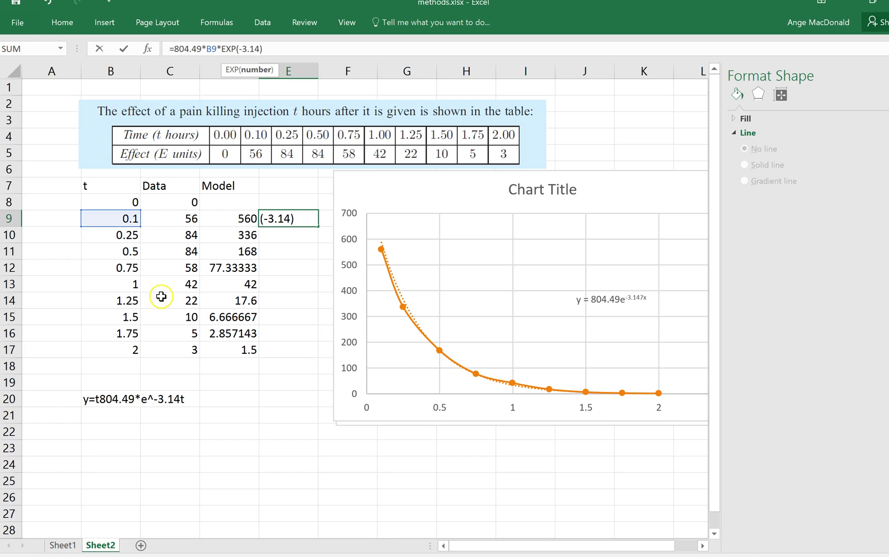
pyautogui.click(260, 49)
pyautogui.write('*')
pyautogui.click(115, 220)
pyautogui.press('Return')
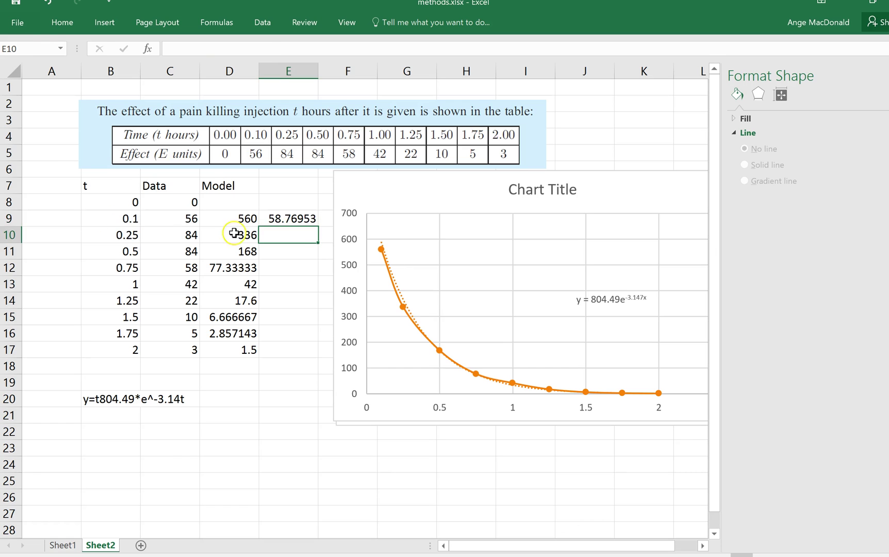
pyautogui.click(275, 221)
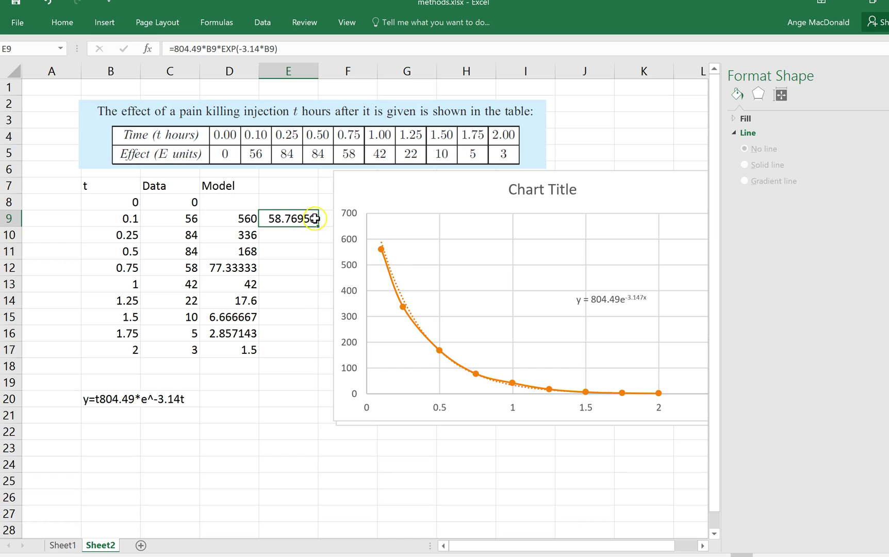
pyautogui.moveTo(318, 226); pyautogui.dragTo(311, 358)
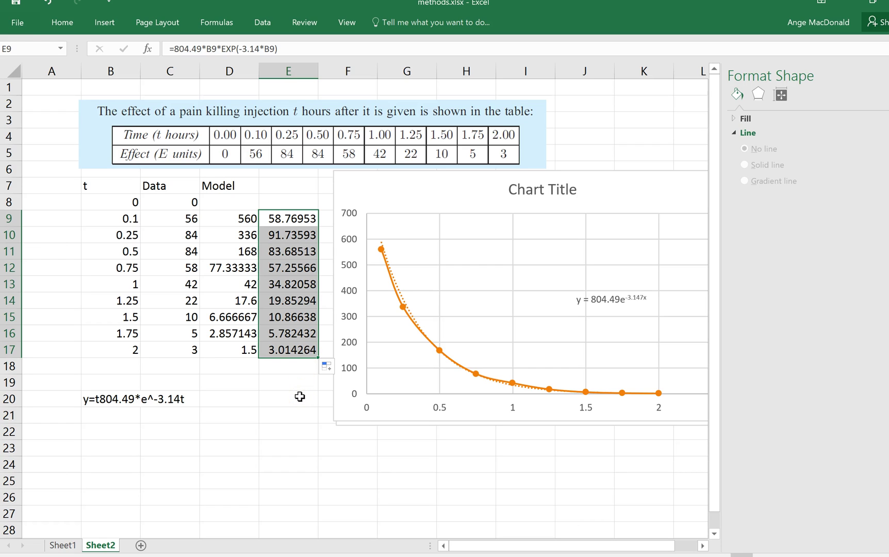
# Enter the heading Model in E7 above the new column of calculated values
pyautogui.click(282, 181)
pyautogui.write('MOdel')
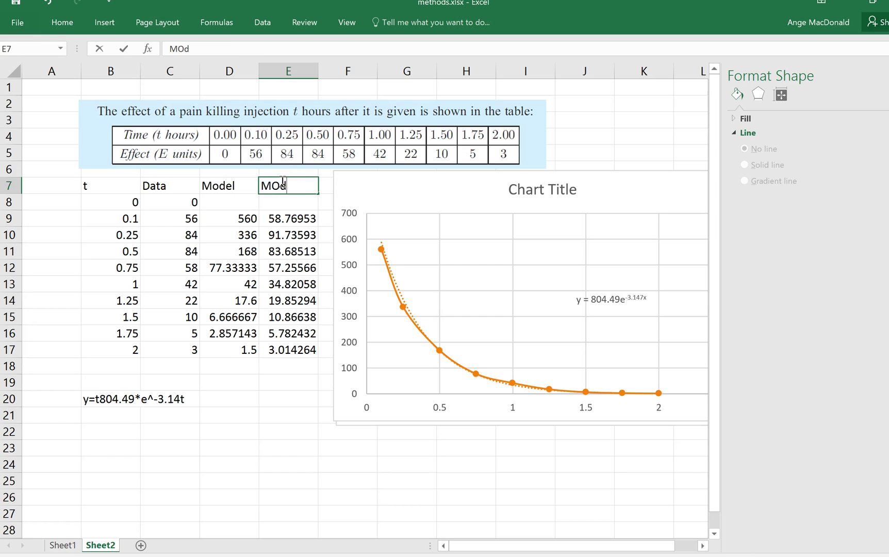
pyautogui.press('BackSpace')
pyautogui.press('BackSpace')
pyautogui.press('BackSpace')
pyautogui.press('BackSpace')
pyautogui.write('odel')
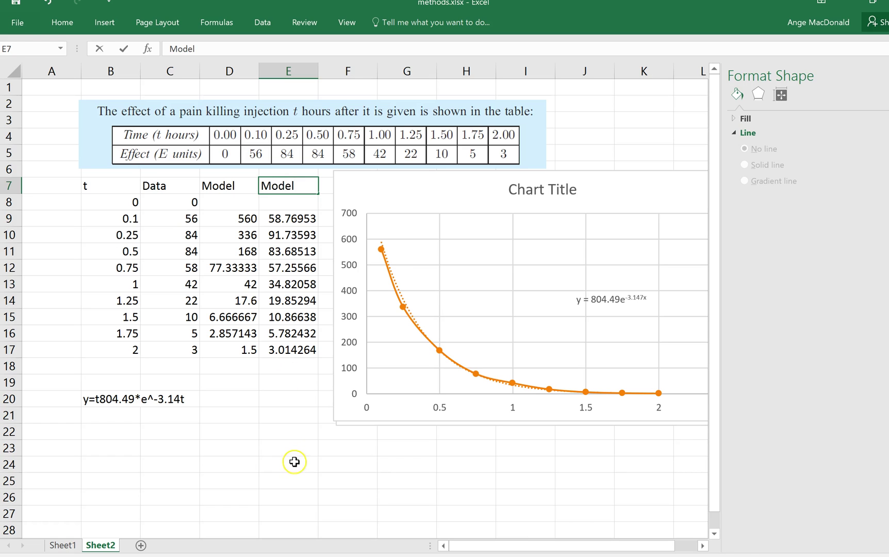
pyautogui.click(294, 463)
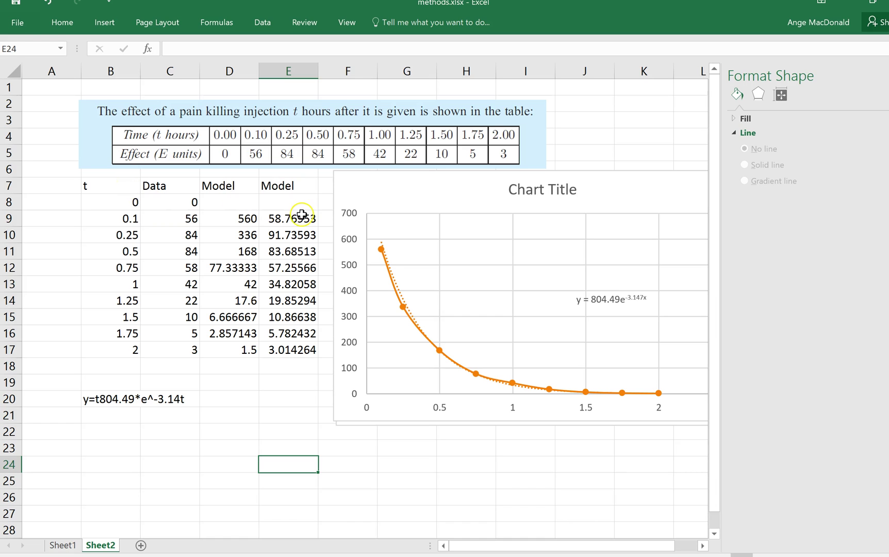
# Enter 0 in E8 as the new Model column's value for t = 0
pyautogui.moveTo(123, 186); pyautogui.dragTo(170, 349)
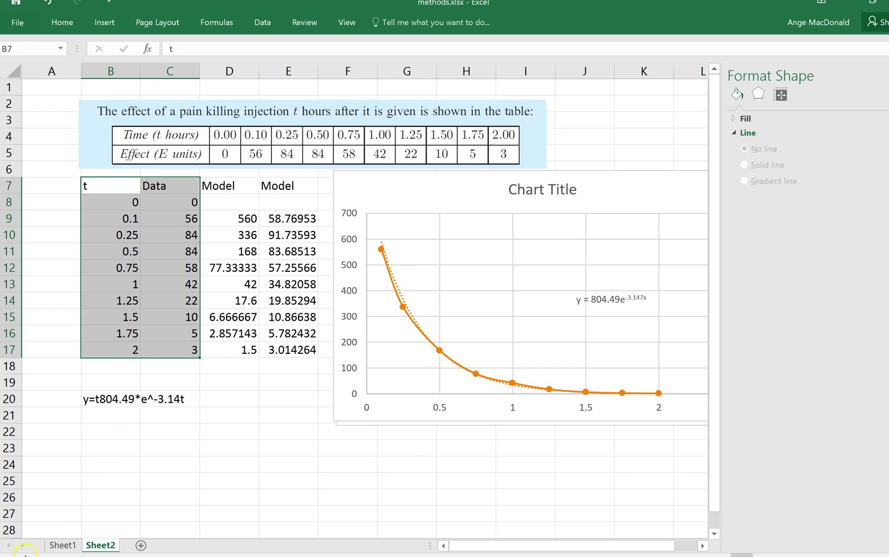
pyautogui.click(170, 481)
pyautogui.click(296, 202)
pyautogui.write('0')
pyautogui.click(276, 387)
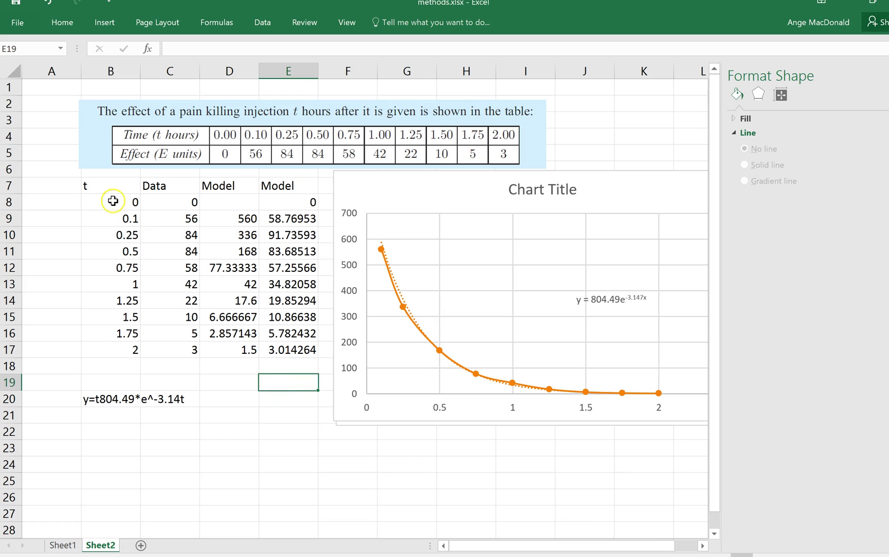
# Insert a scatter chart with smooth lines and markers from B7:C17 and E7:E17, and shift it over the trendline chart, clear of the t and Data columns
pyautogui.moveTo(105, 185); pyautogui.dragTo(158, 350)
pyautogui.moveTo(285, 186); pyautogui.dragTo(298, 349)
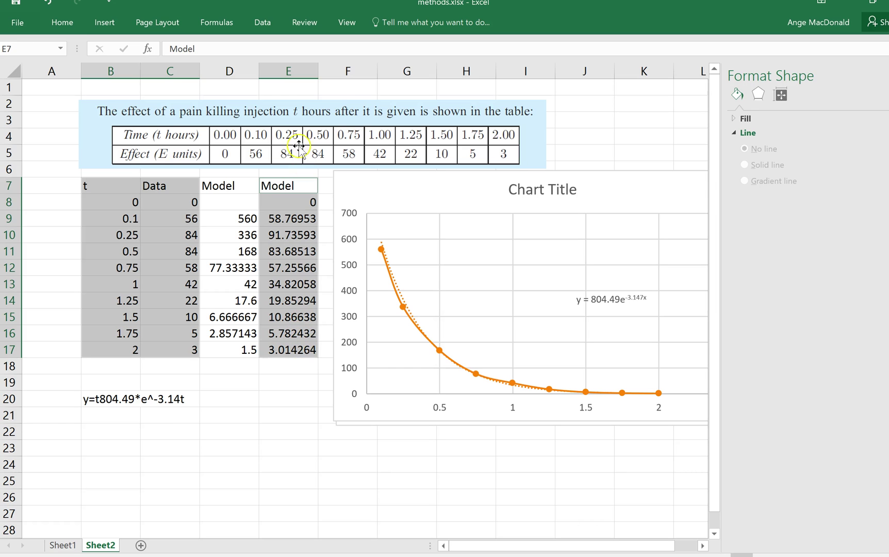
pyautogui.click(114, 26)
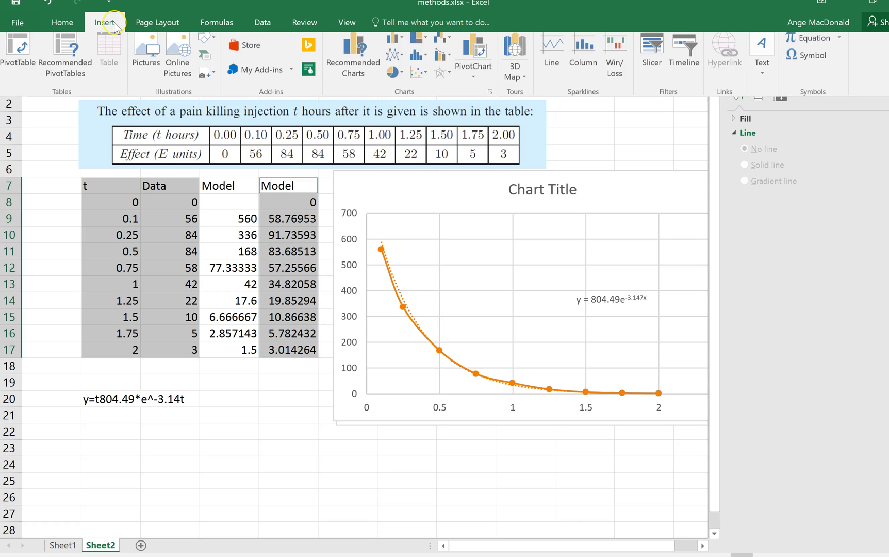
pyautogui.click(415, 78)
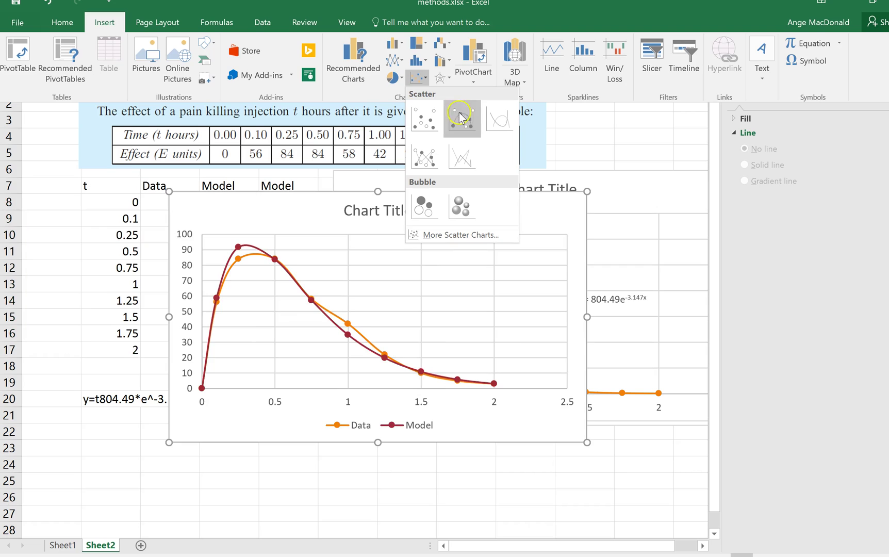
pyautogui.click(463, 118)
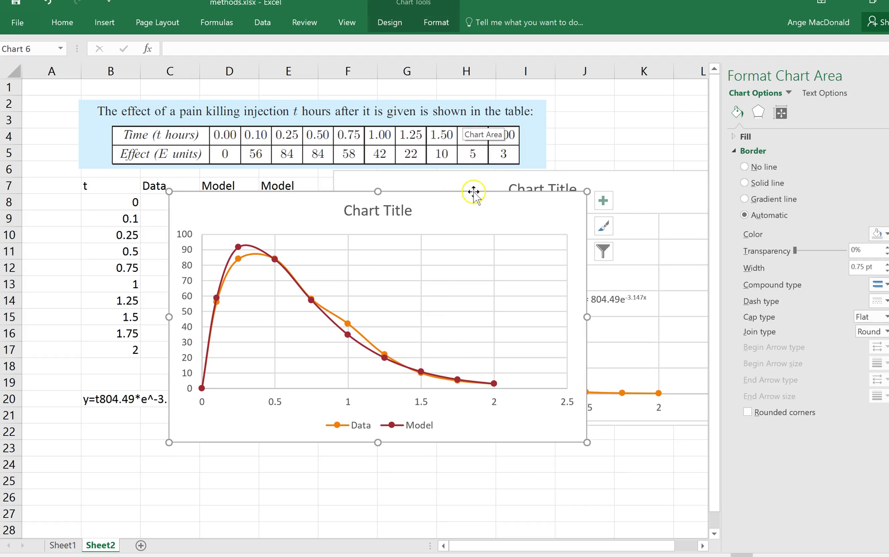
pyautogui.moveTo(454, 212); pyautogui.dragTo(530, 194)
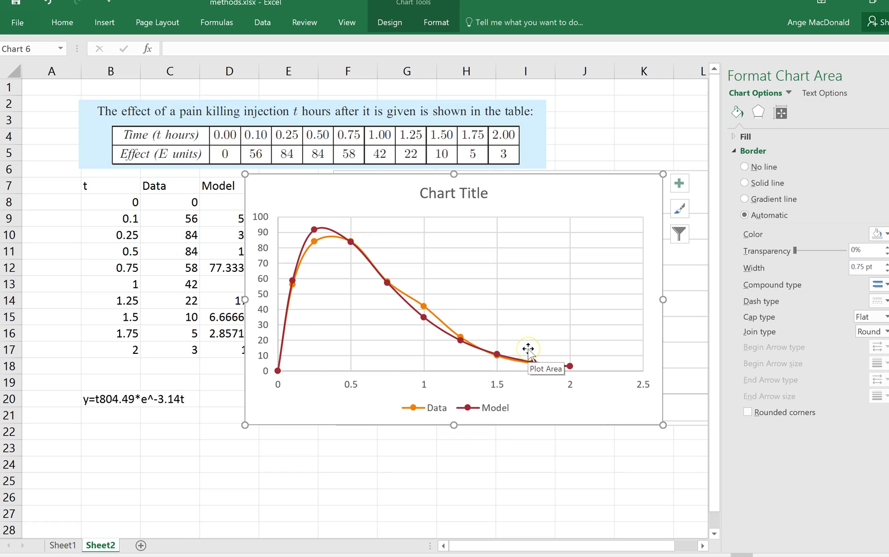
pyautogui.click(435, 451)
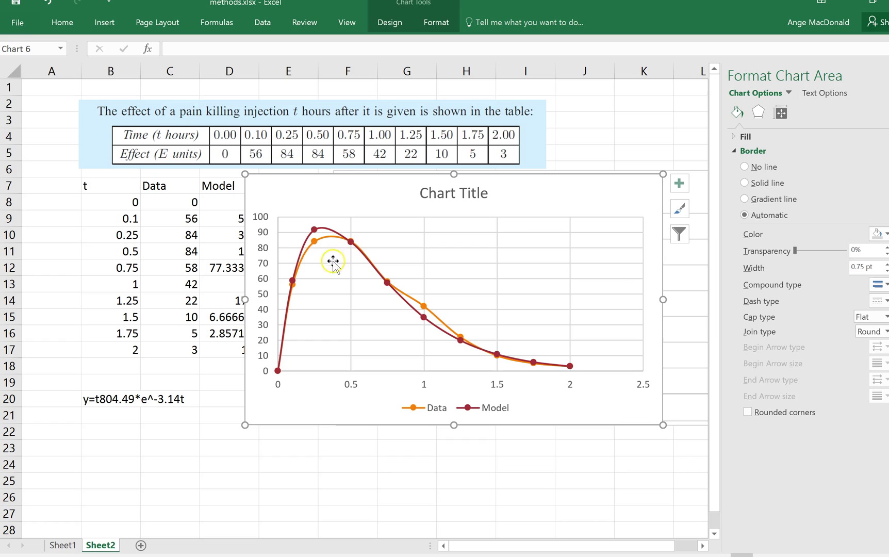
pyautogui.click(320, 275)
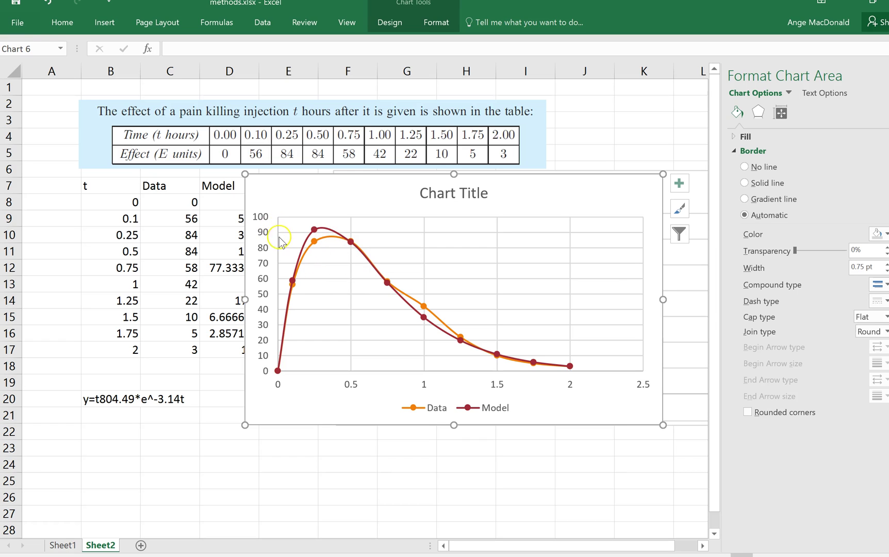
pyautogui.click(313, 228)
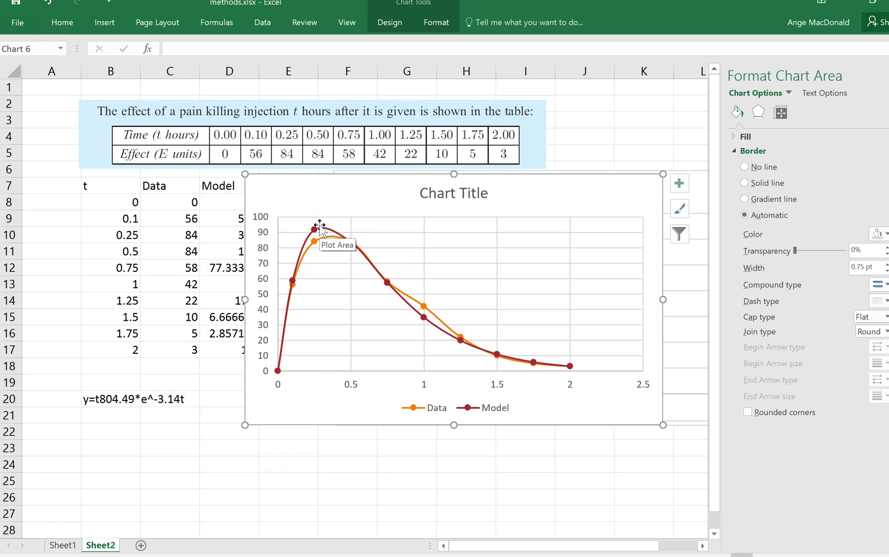
pyautogui.click(382, 395)
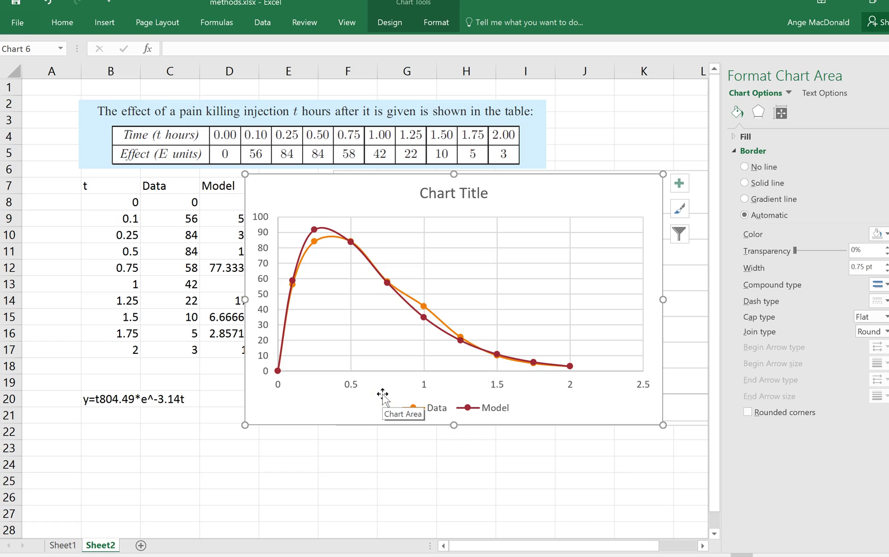
pyautogui.rightClick(324, 402)
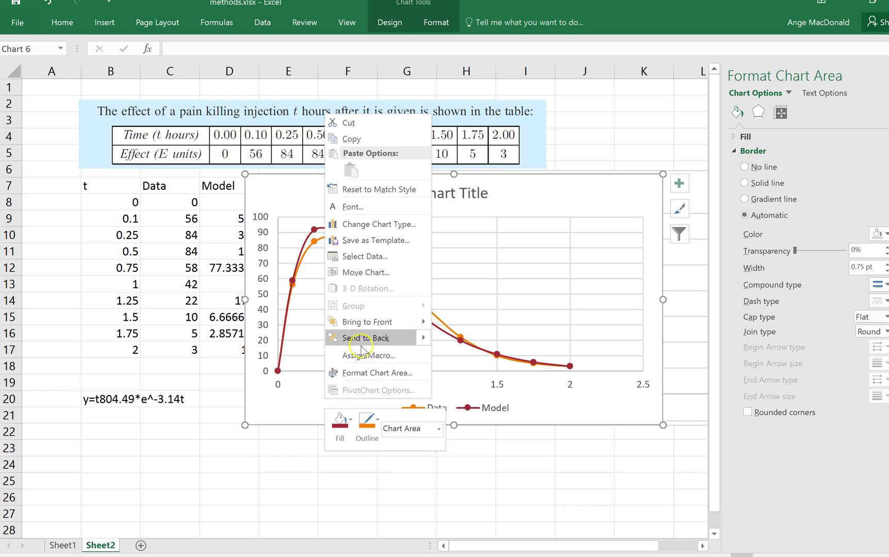
pyautogui.click(278, 378)
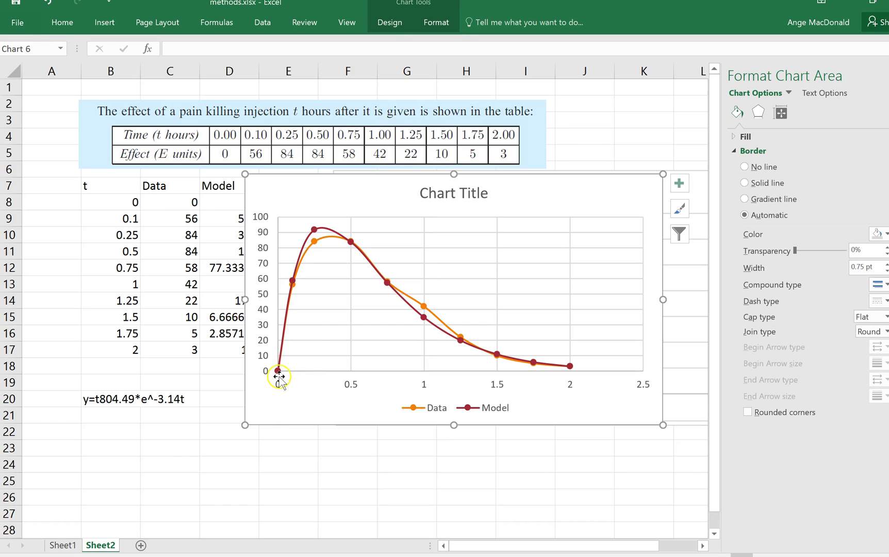
# Open the design options for the chart comparing Data and Model
pyautogui.click(389, 23)
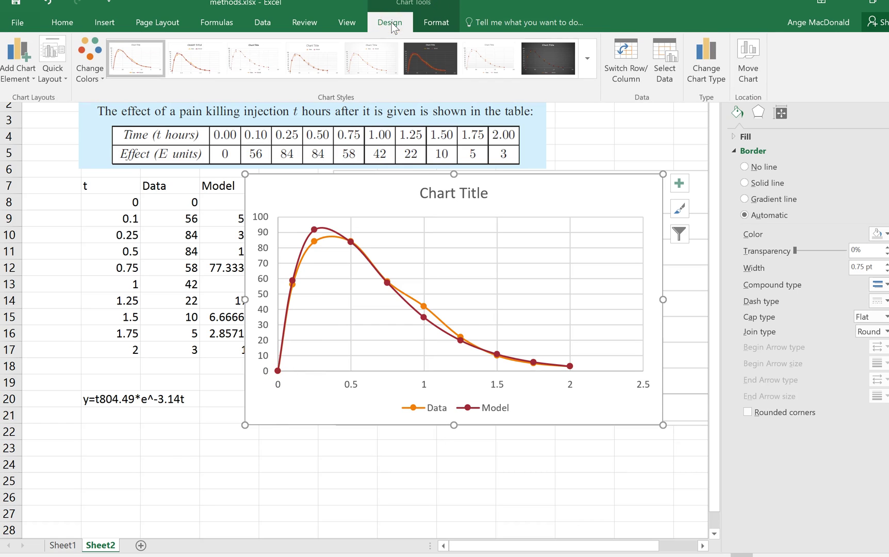
pyautogui.click(103, 63)
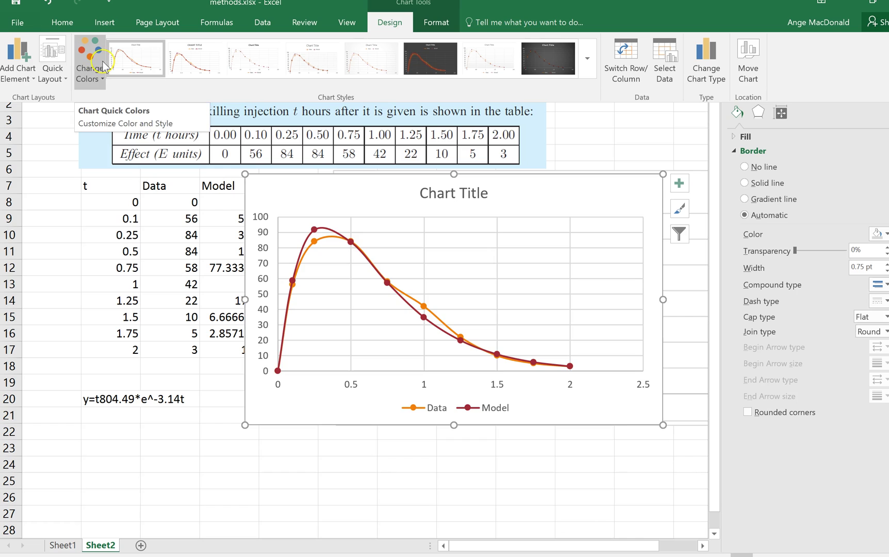